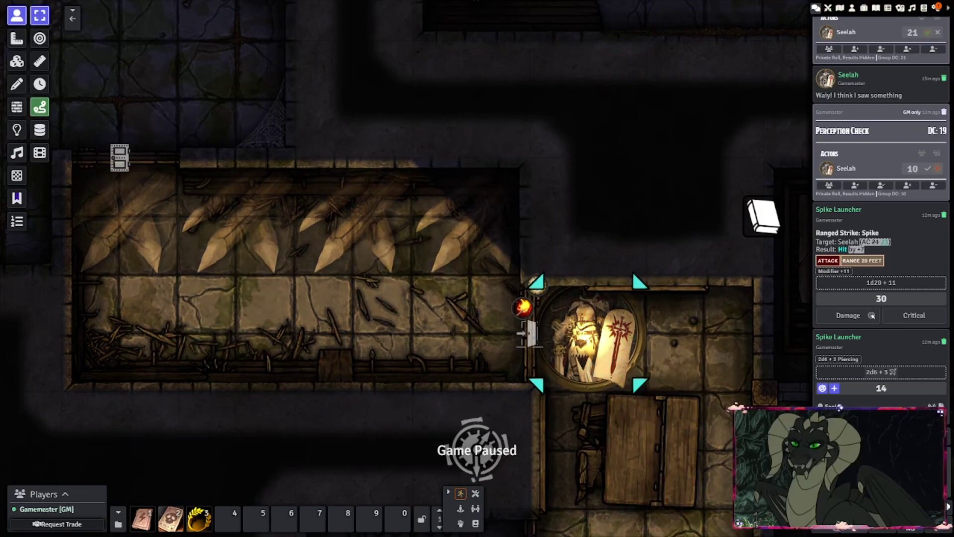
Open the Module Management window from the game Settings sidebar
left_click(937, 7)
left_click(855, 157)
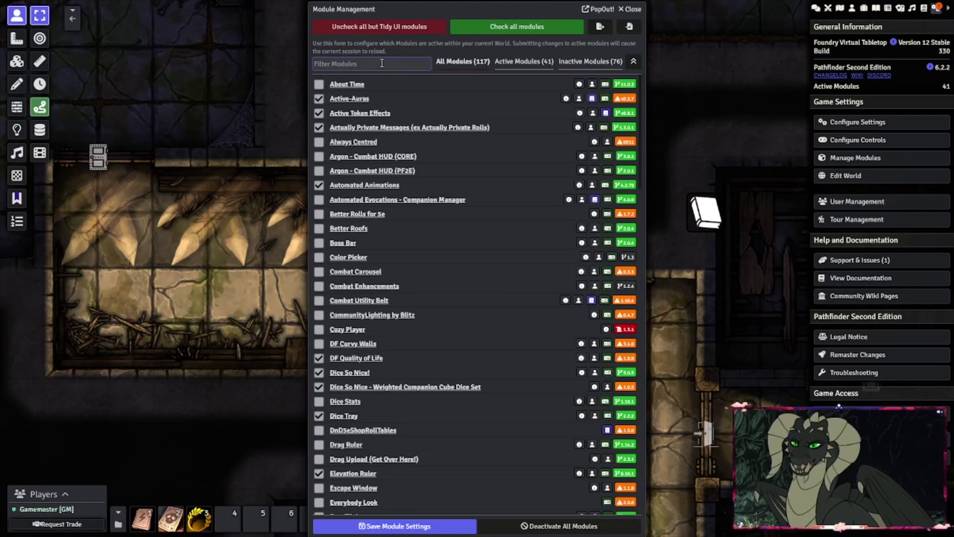
Filter modules by 'monk' to confirm Monk's Active Tile Triggers is active, then close the window
type("monk")
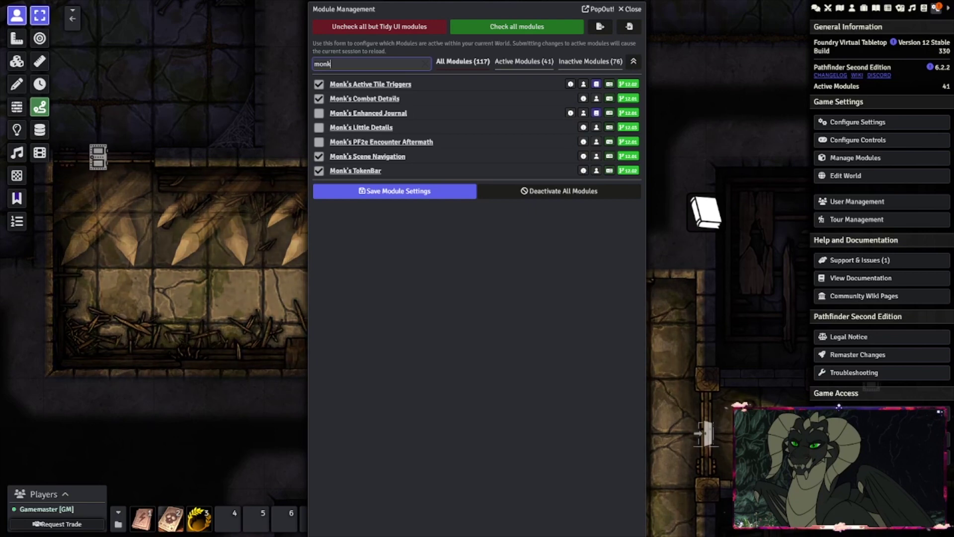
key("Escape")
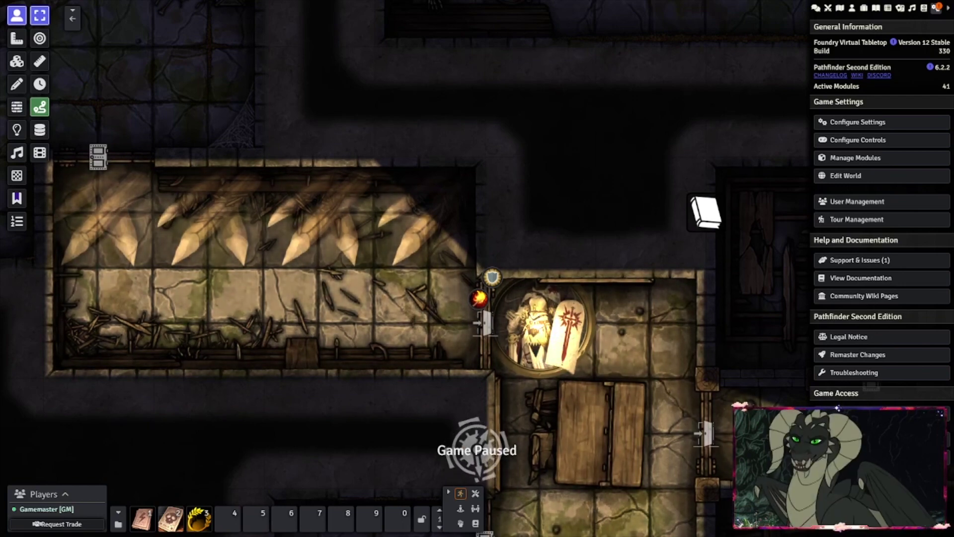
Place a new tile left of Seelah's token and show its Triggers Actions list
left_click(17, 61)
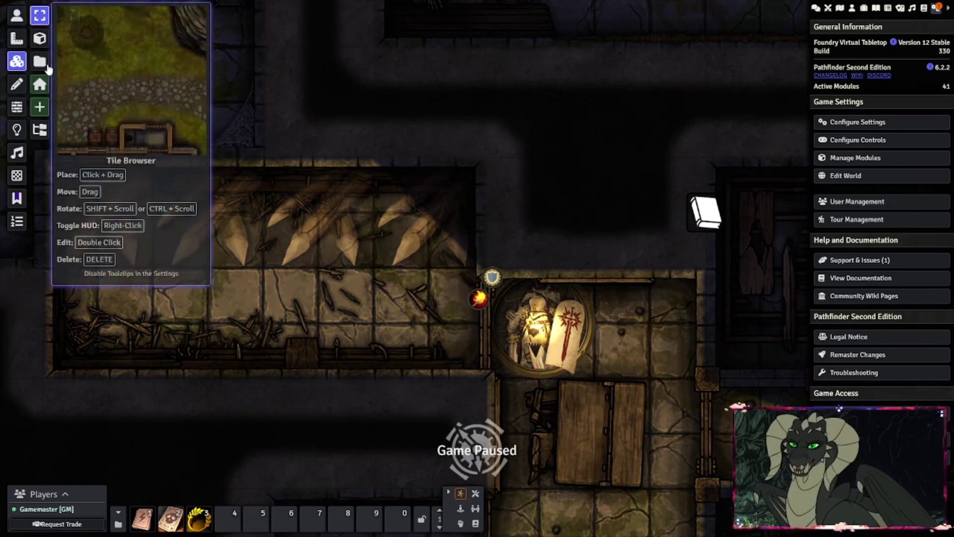
left_click(40, 39)
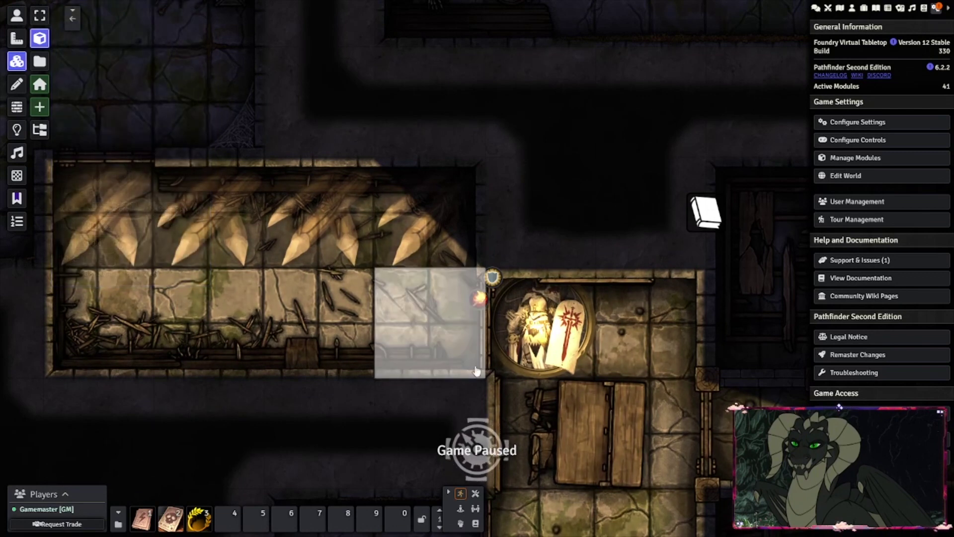
left_click(476, 369)
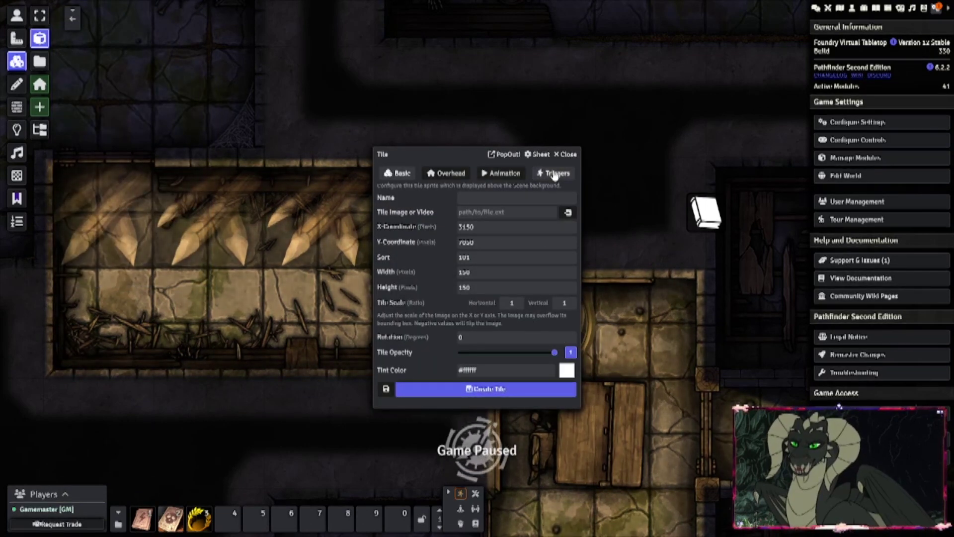
left_click(555, 173)
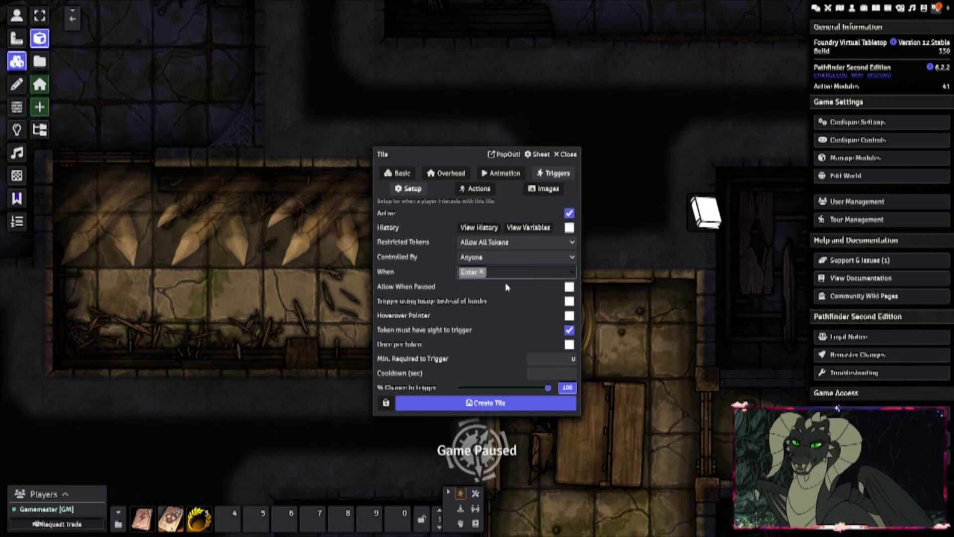
left_click(480, 189)
left_click_drag(442, 149, 161, 94)
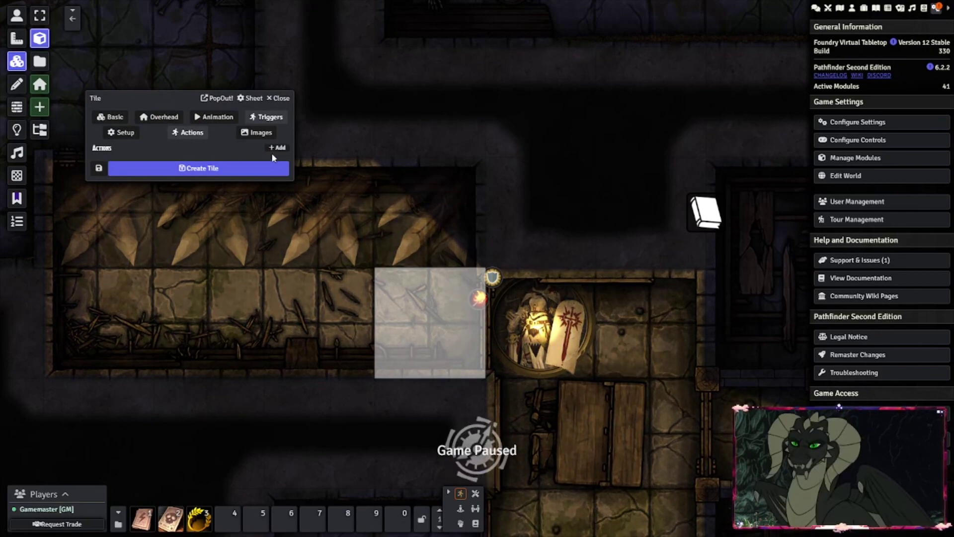
Add a new trigger action of type Attack and start picking its target entity
left_click(276, 149)
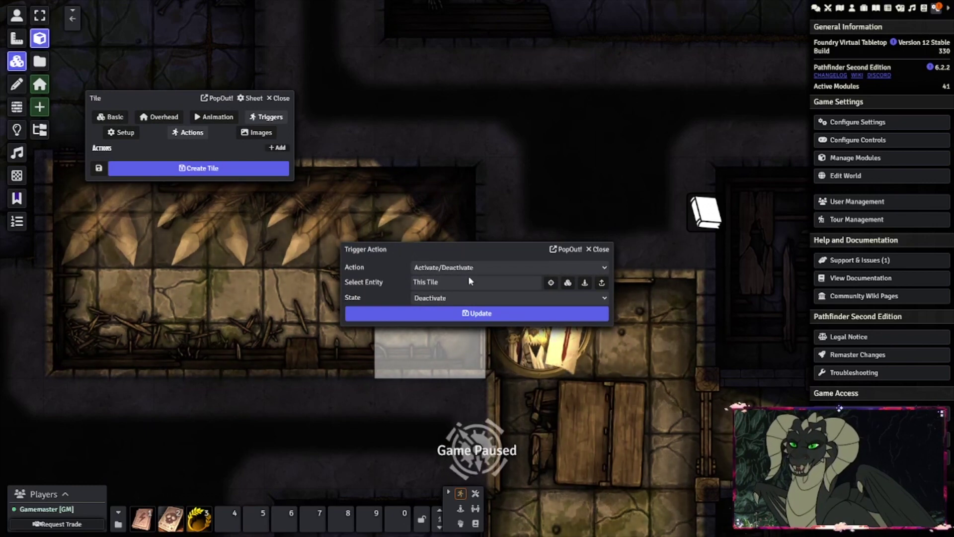
left_click(469, 269)
scroll(474, 343, "down", 10)
scroll(477, 342, "down", 3)
scroll(478, 335, "up", 8)
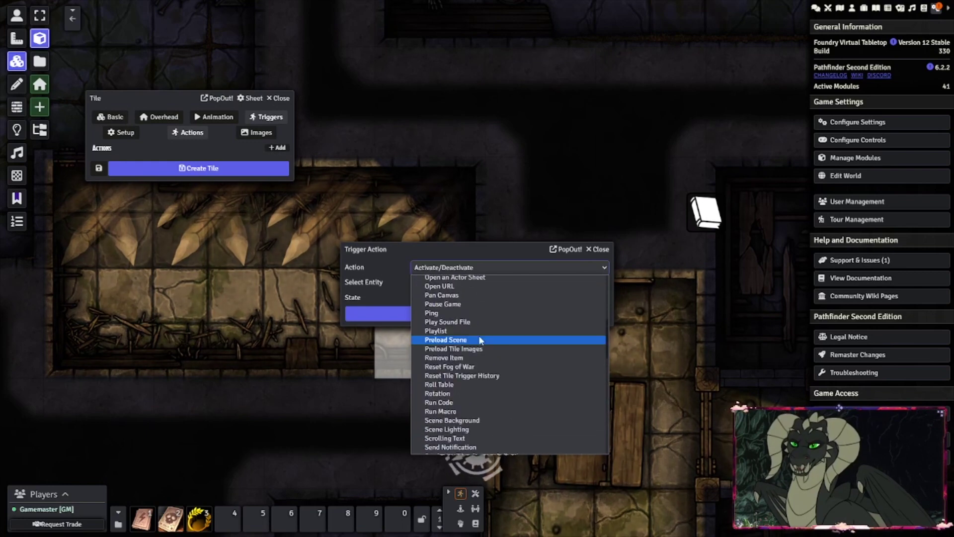
scroll(477, 341, "up", 7)
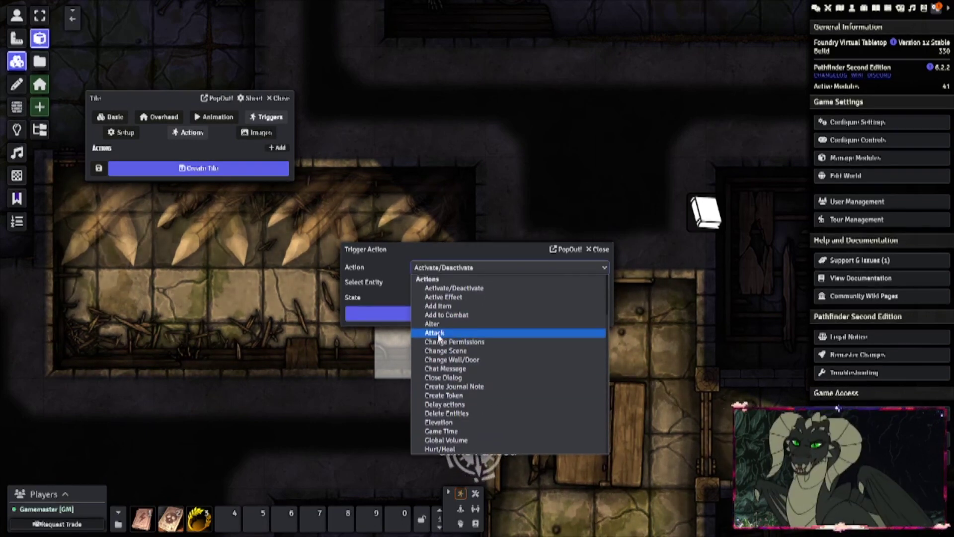
left_click(435, 332)
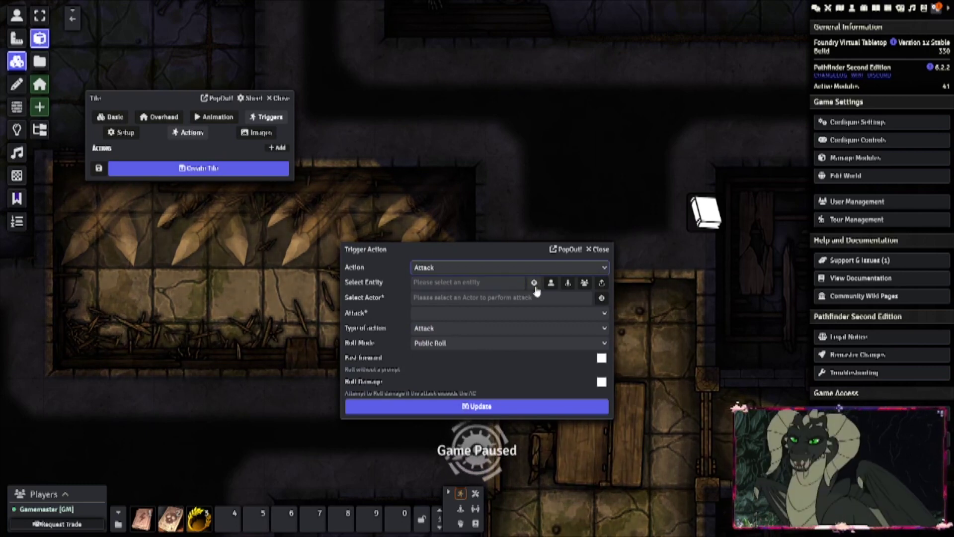
left_click(535, 286)
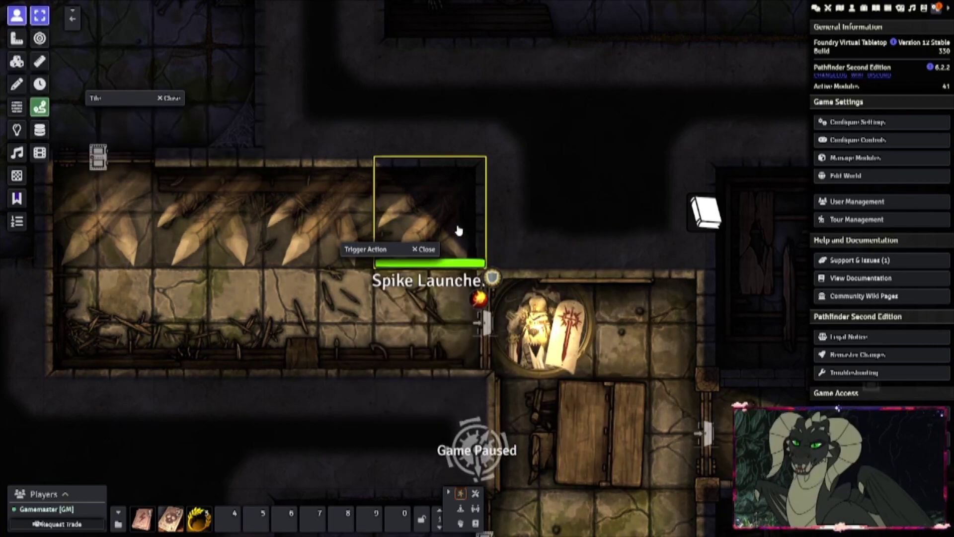
Target the triggering token and choose Spike Launcher as the attacking actor
left_click(452, 209)
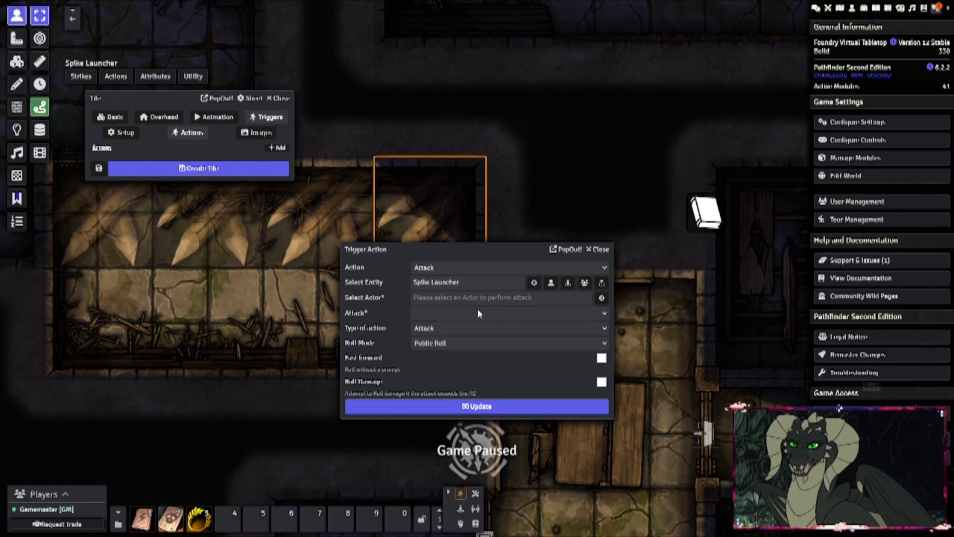
left_click_drag(492, 247, 649, 113)
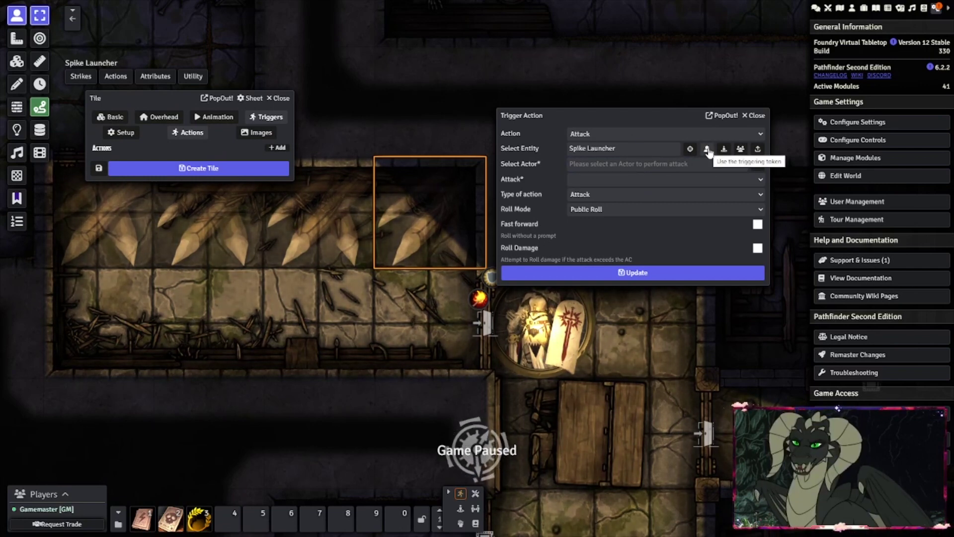
left_click(603, 168)
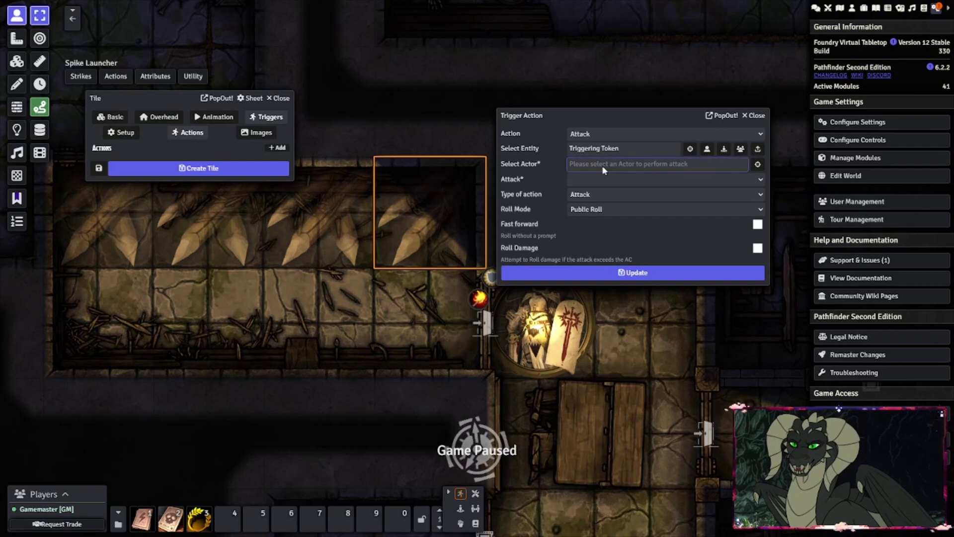
left_click(757, 165)
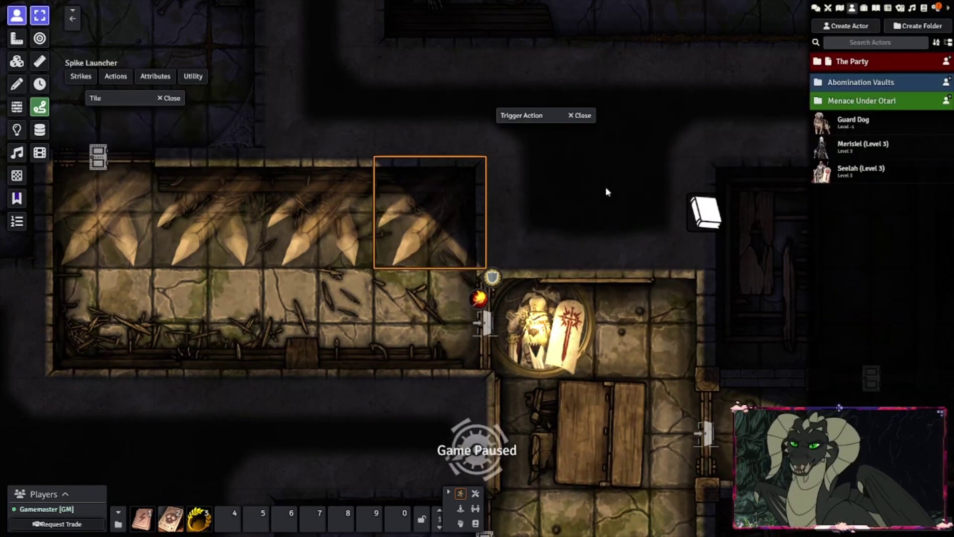
left_click(468, 219)
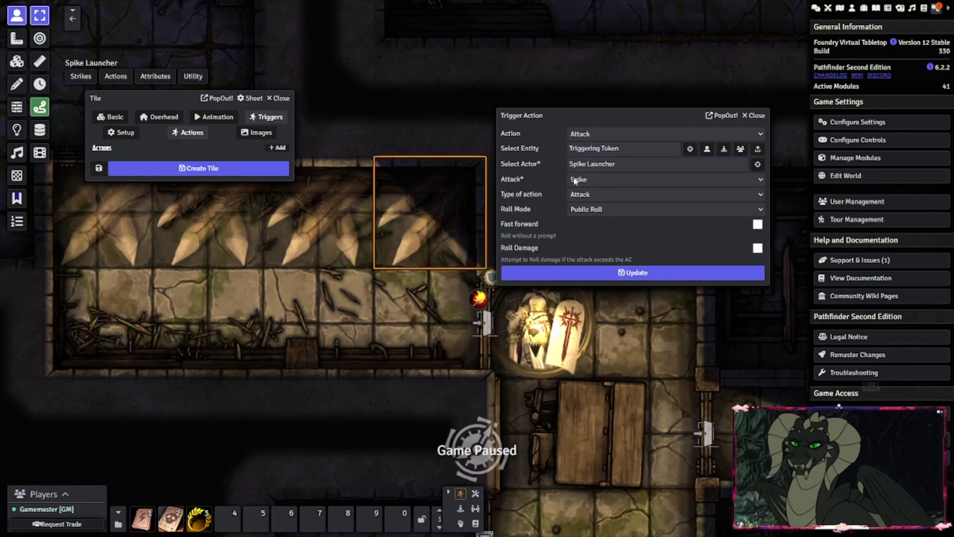
Keep the Spike attack, Attack type and Public Roll, enable Fast forward, and create the tile
left_click(595, 178)
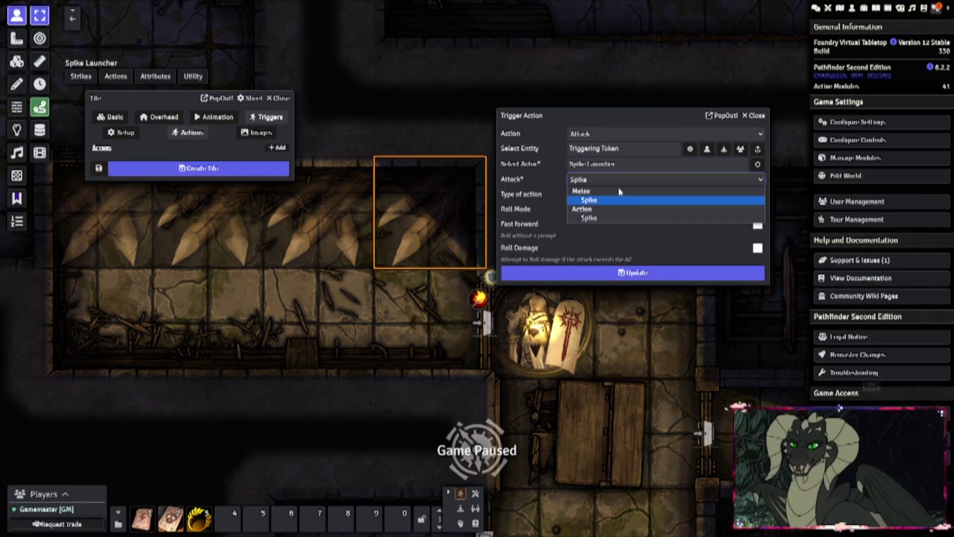
left_click(614, 188)
left_click(622, 194)
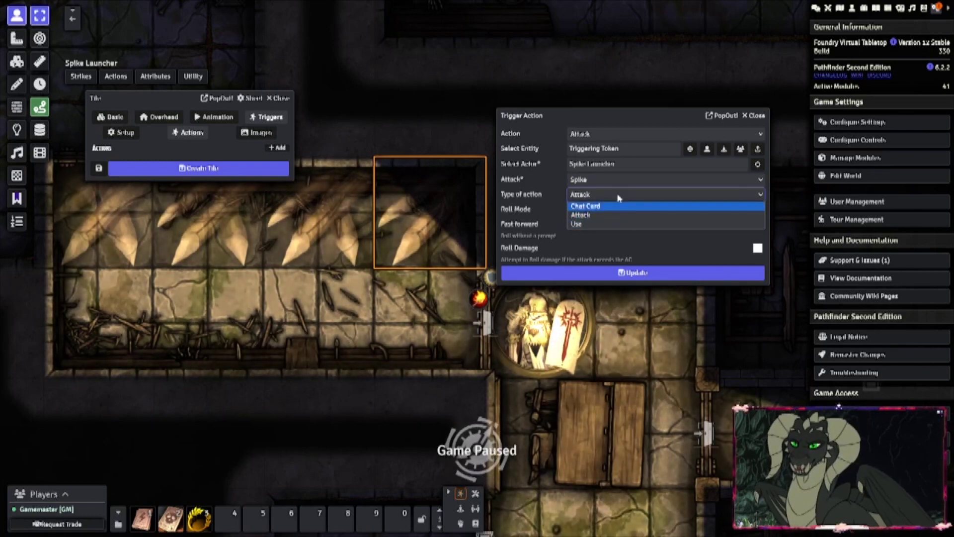
left_click(597, 190)
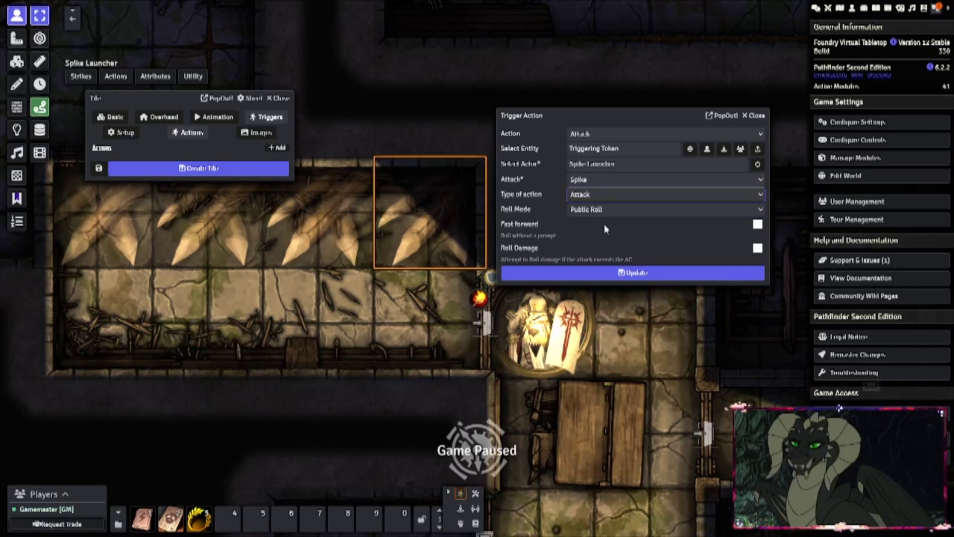
left_click(603, 209)
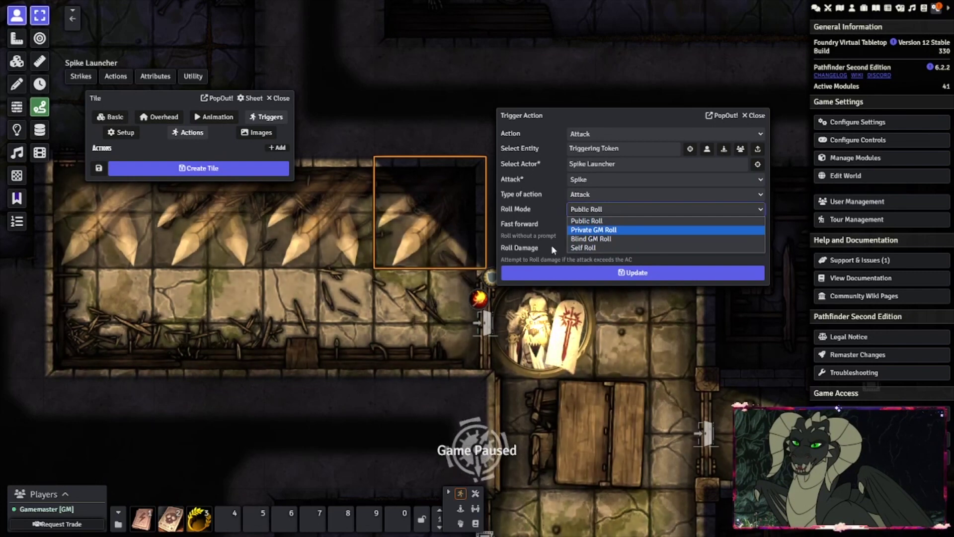
left_click(602, 222)
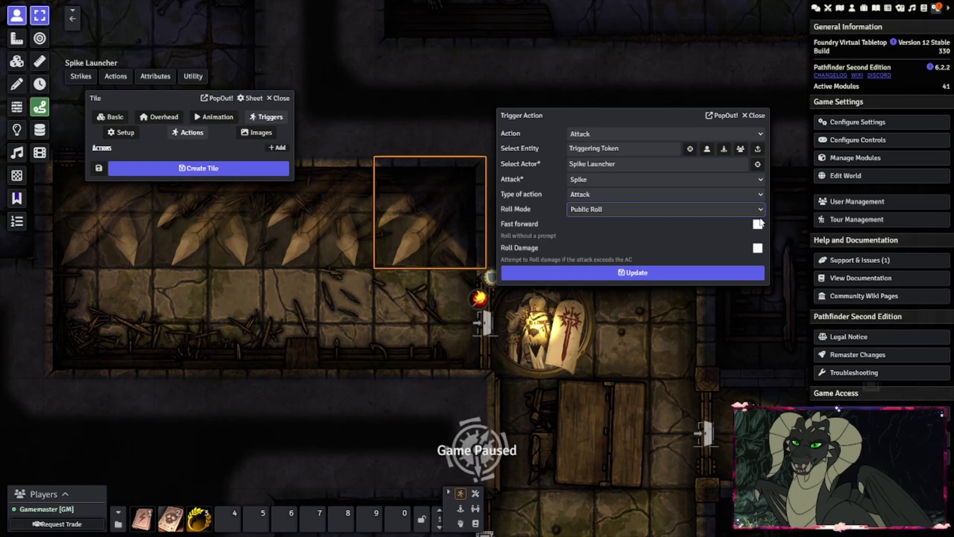
left_click(757, 224)
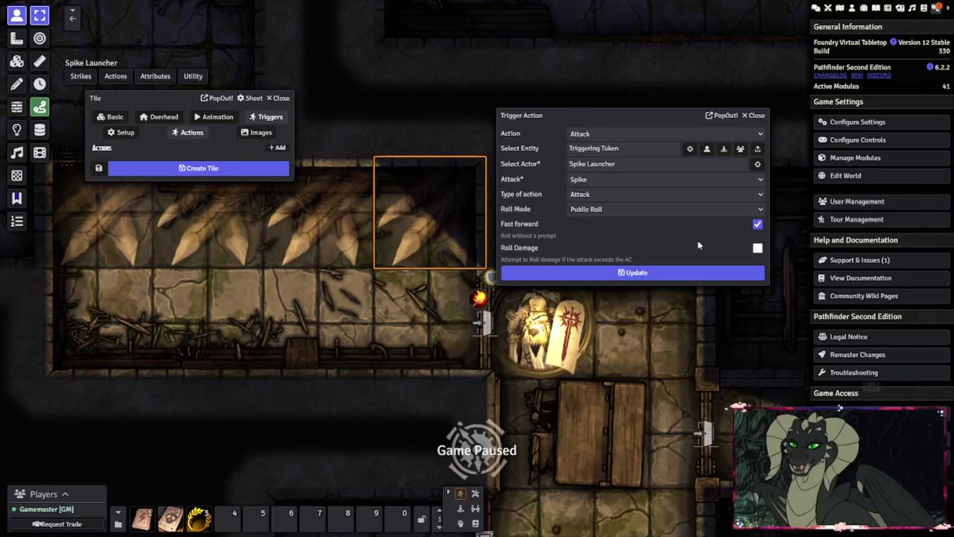
left_click(684, 273)
left_click(207, 181)
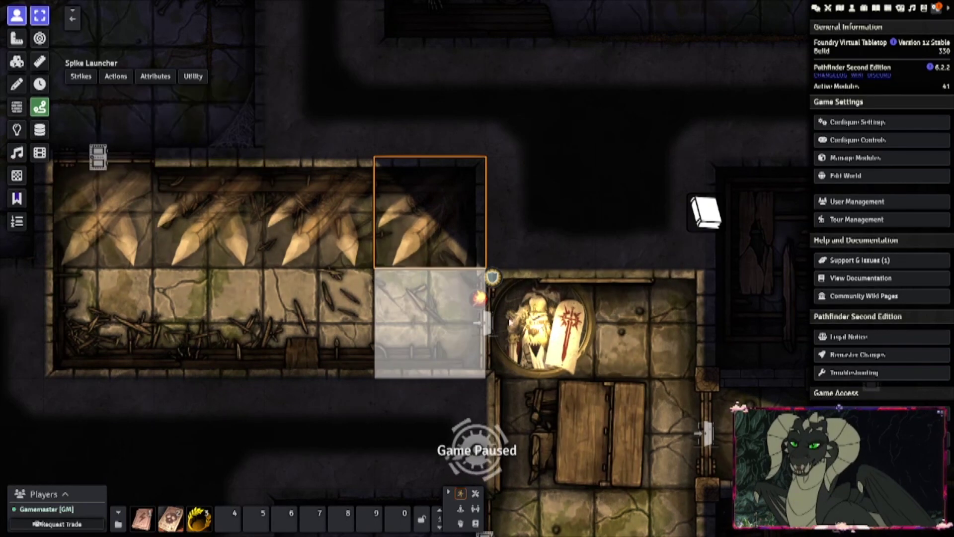
Walk Seelah onto the trap tile, off, and back on to trigger two Spike attacks
left_click(572, 338)
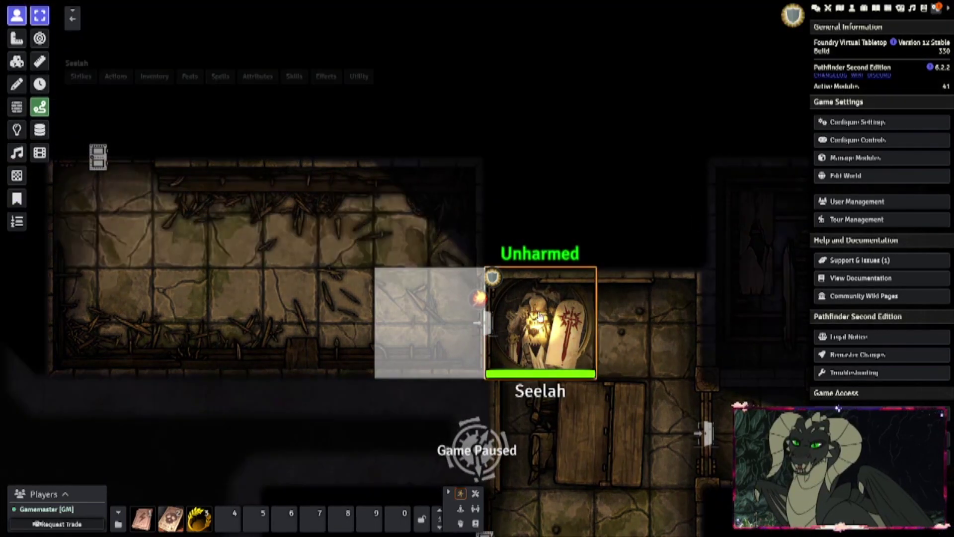
key("Left")
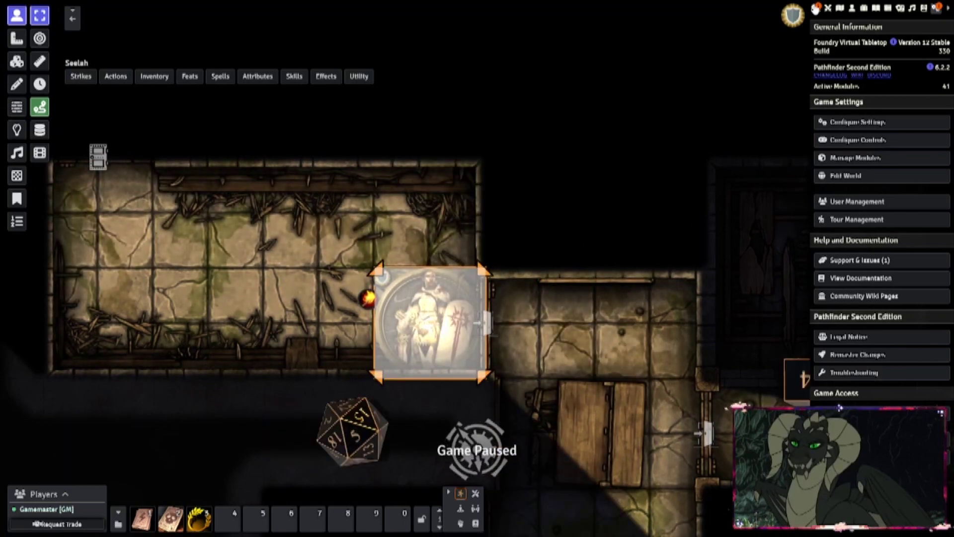
left_click(815, 9)
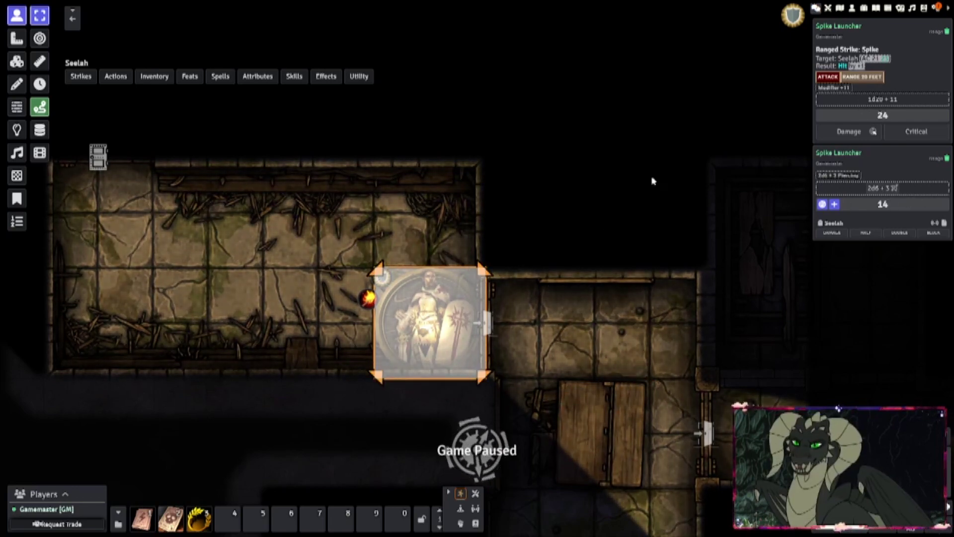
key("Right")
key("Left")
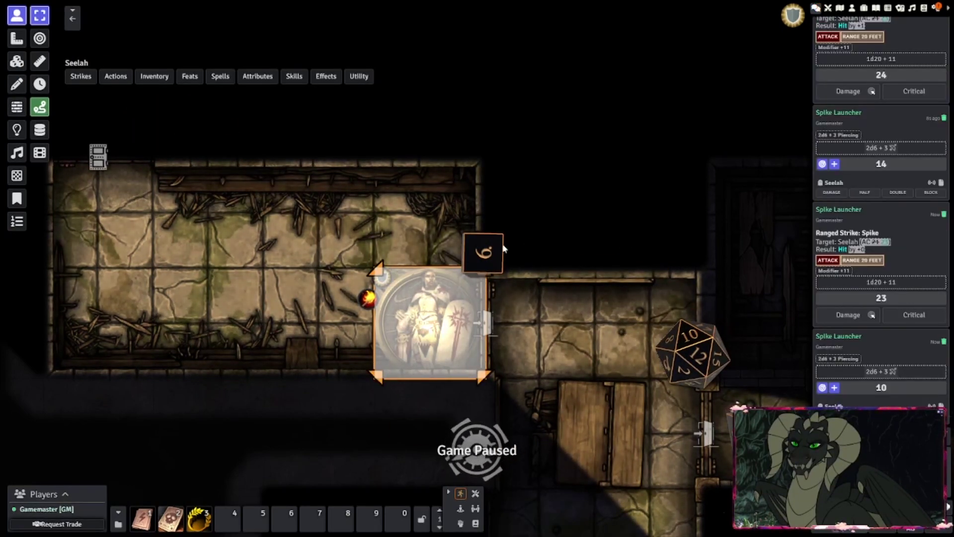
left_click(825, 305)
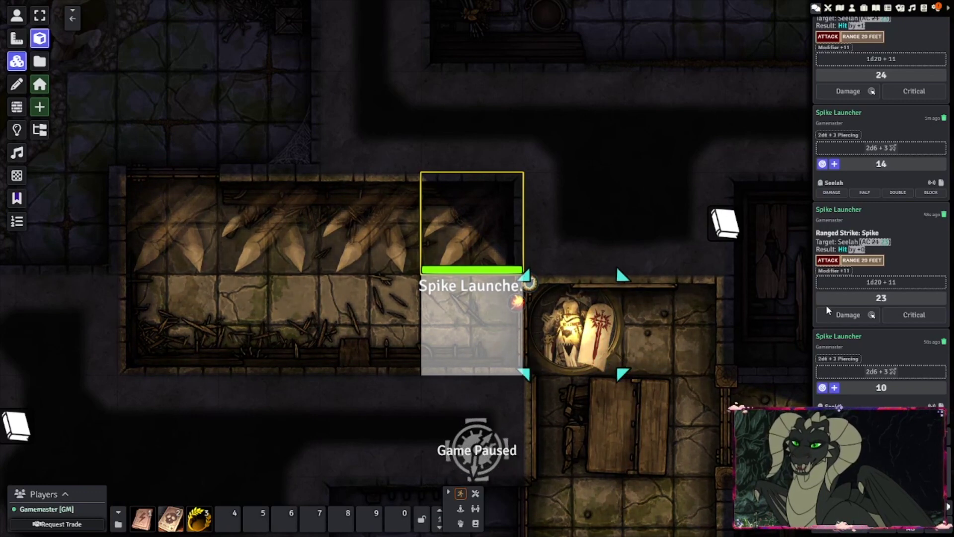
Add a new Request Roll action to the trap tile's trigger actions
double_click(492, 326)
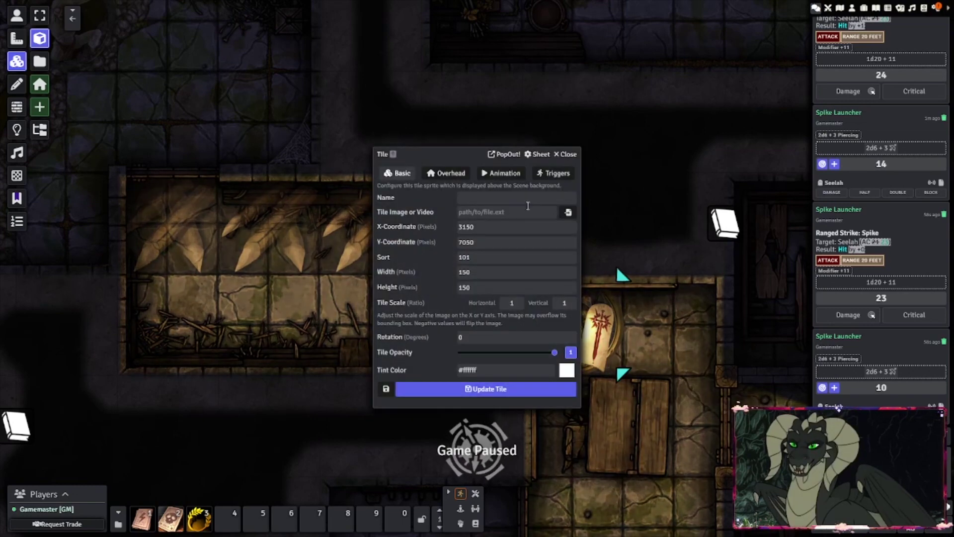
left_click(559, 175)
left_click(477, 189)
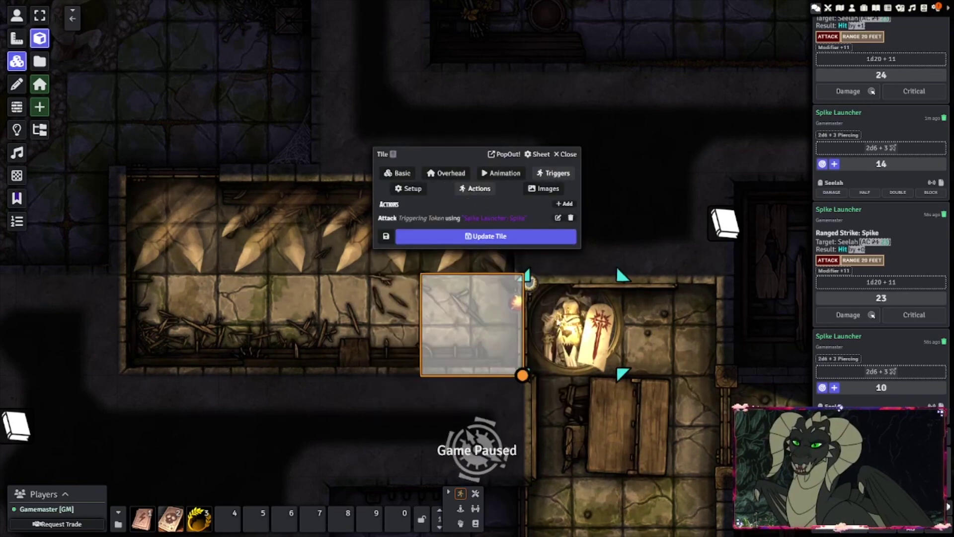
left_click(558, 218)
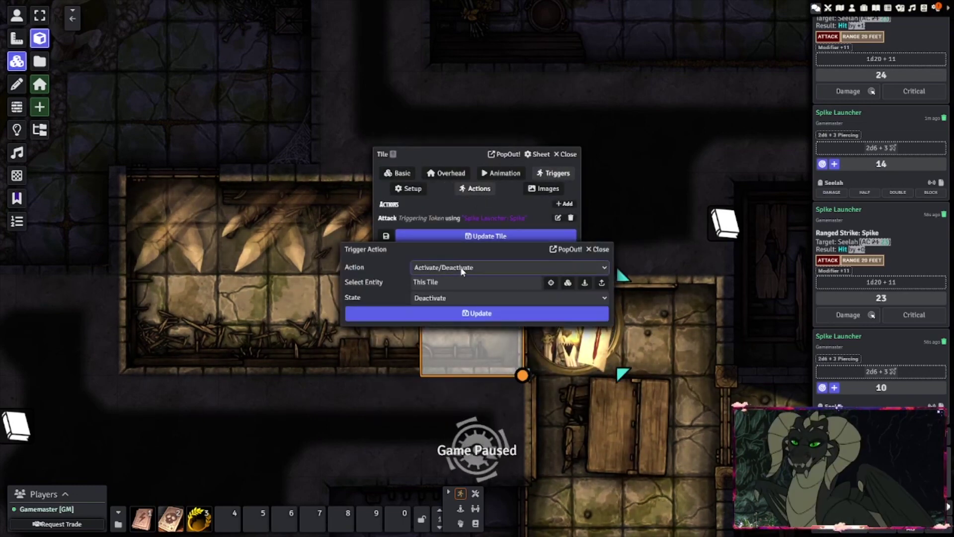
left_click(465, 268)
scroll(494, 338, "down", 10)
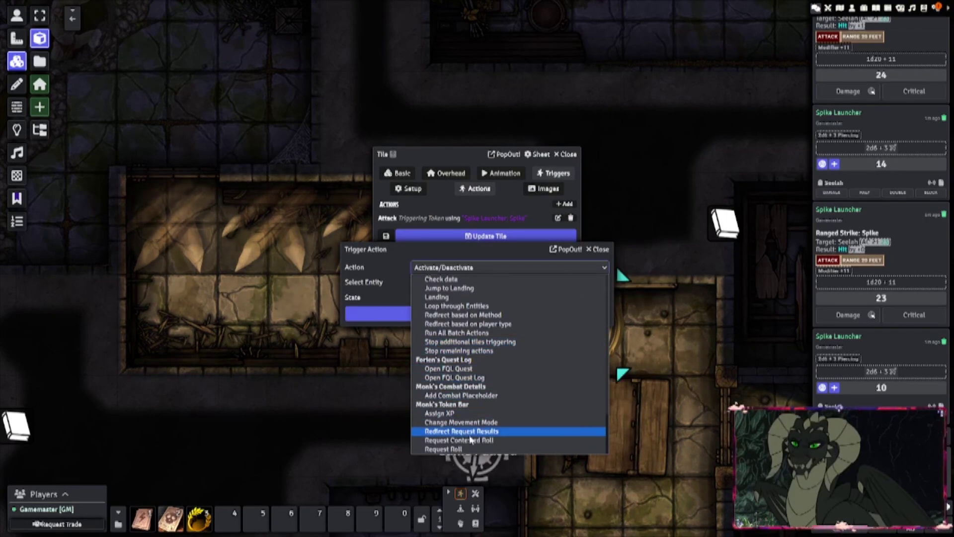
left_click(435, 449)
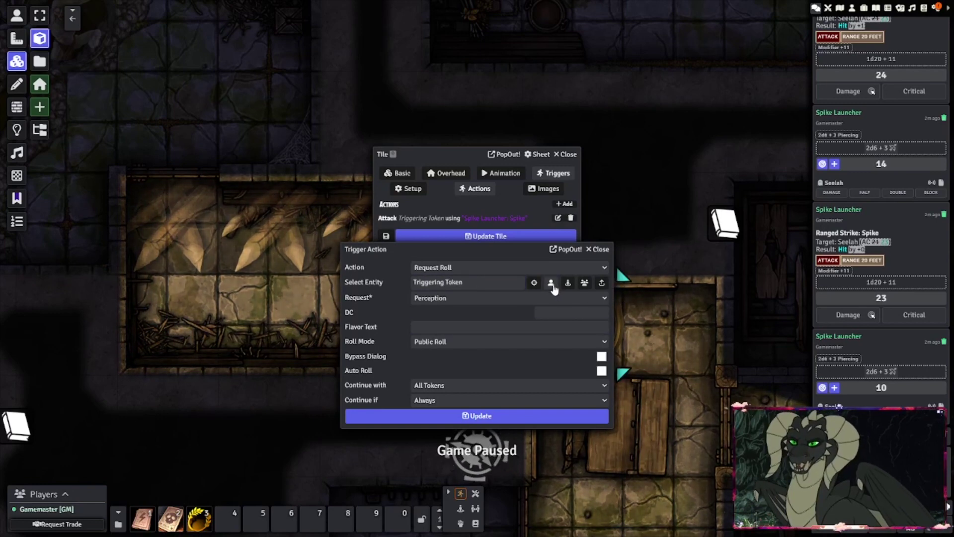
Request a Perception check at DC 19, matching the Spike Launcher's stealth DC
left_click(438, 298)
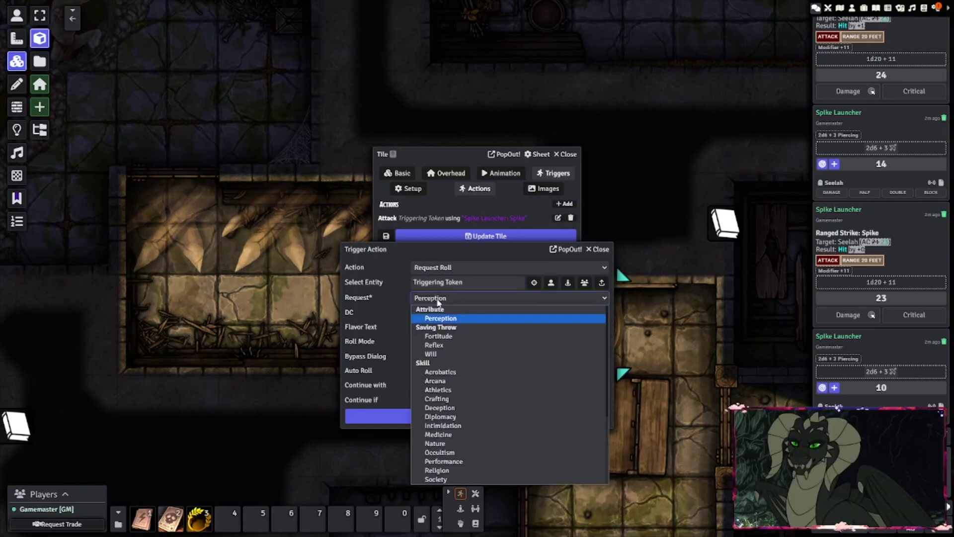
scroll(460, 335, "down", 4)
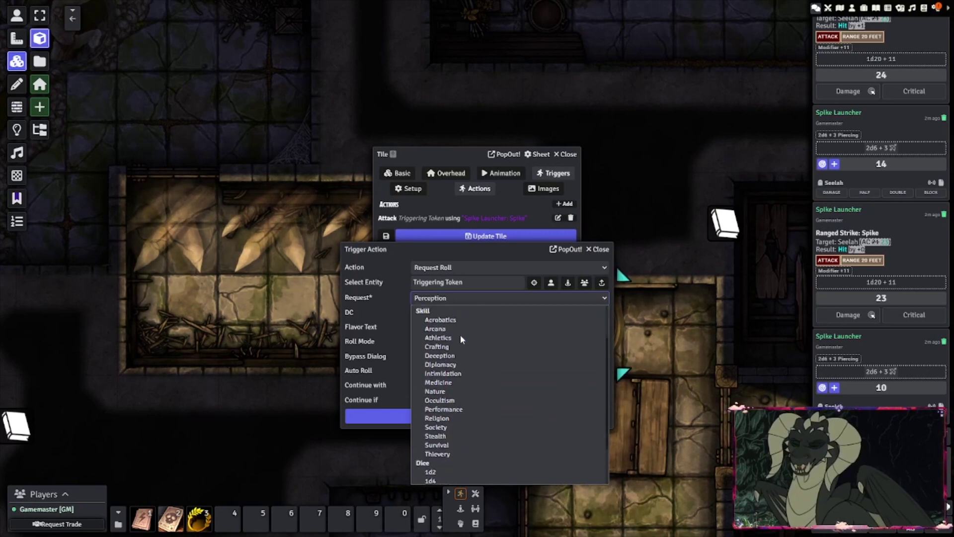
scroll(460, 335, "up", 4)
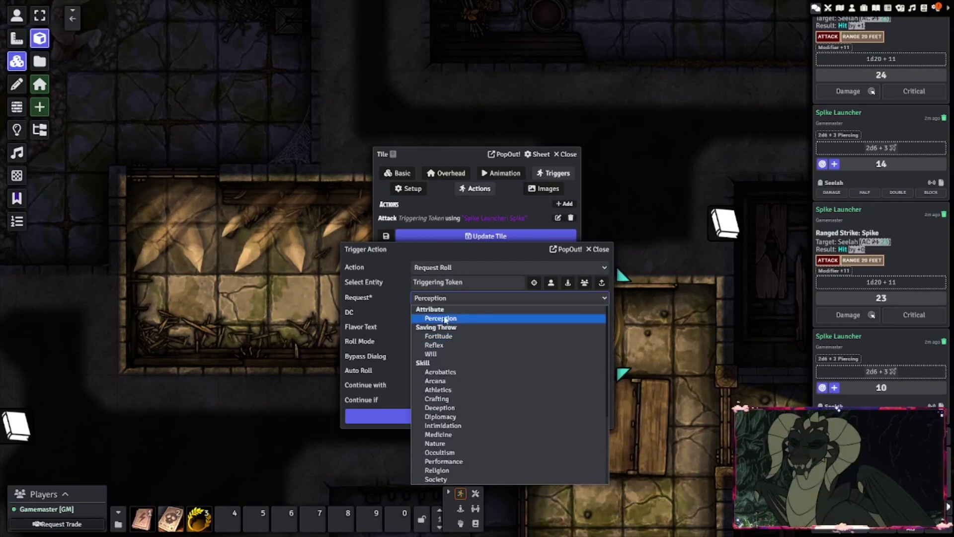
left_click(440, 318)
left_click(550, 314)
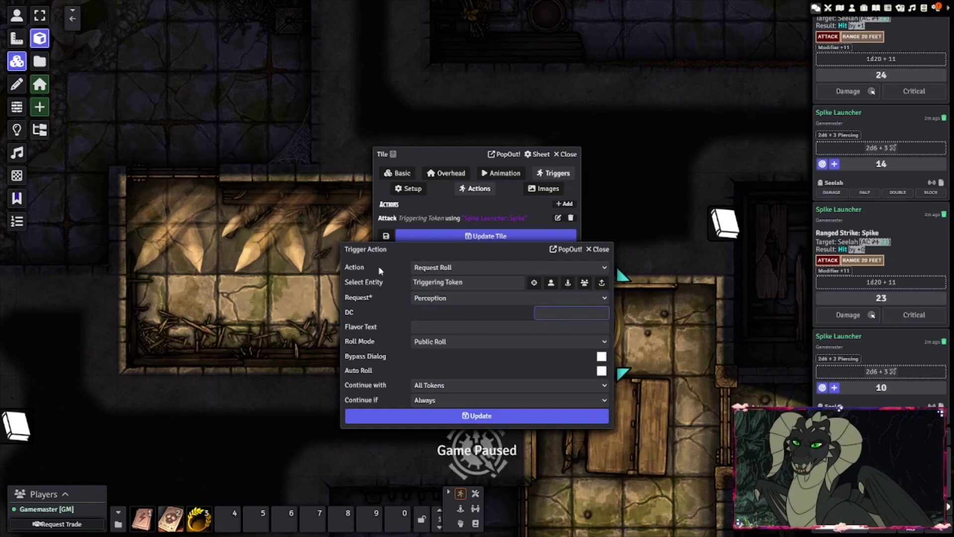
left_click_drag(456, 250, 227, 297)
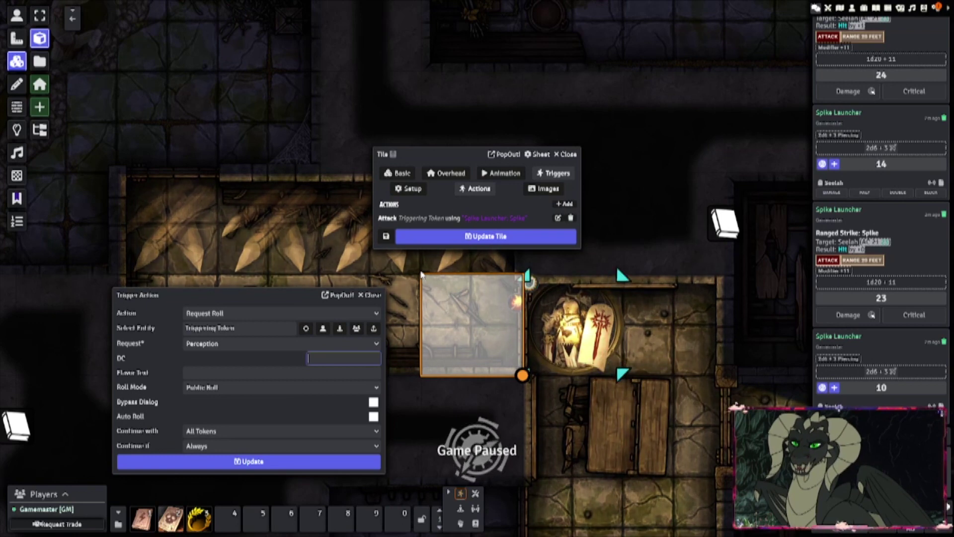
left_click(11, 20)
double_click(383, 246)
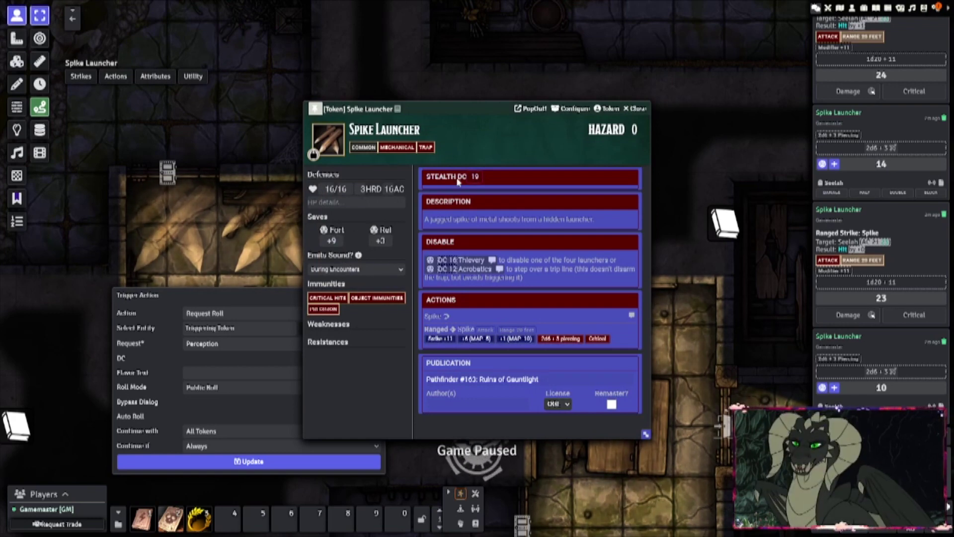
left_click(639, 109)
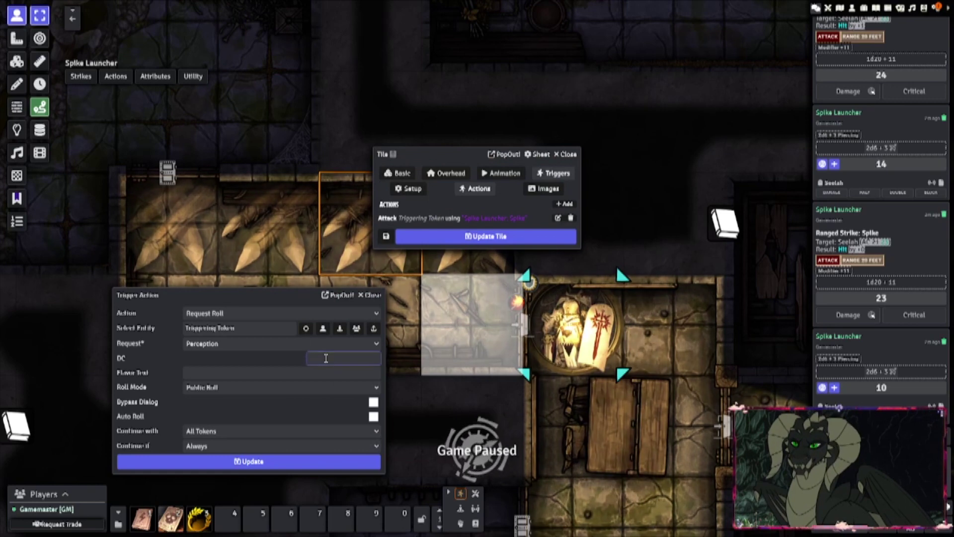
left_click(368, 355)
type("19")
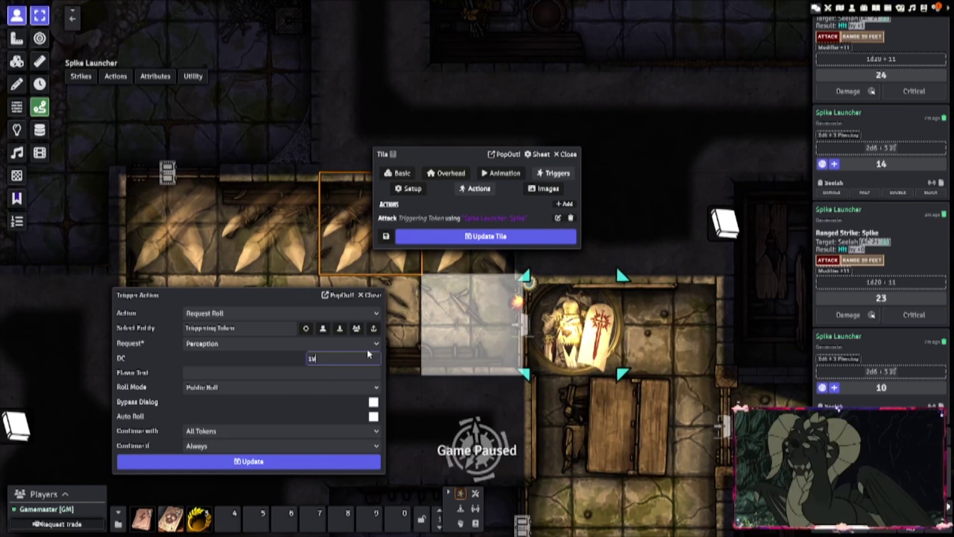
left_click(229, 374)
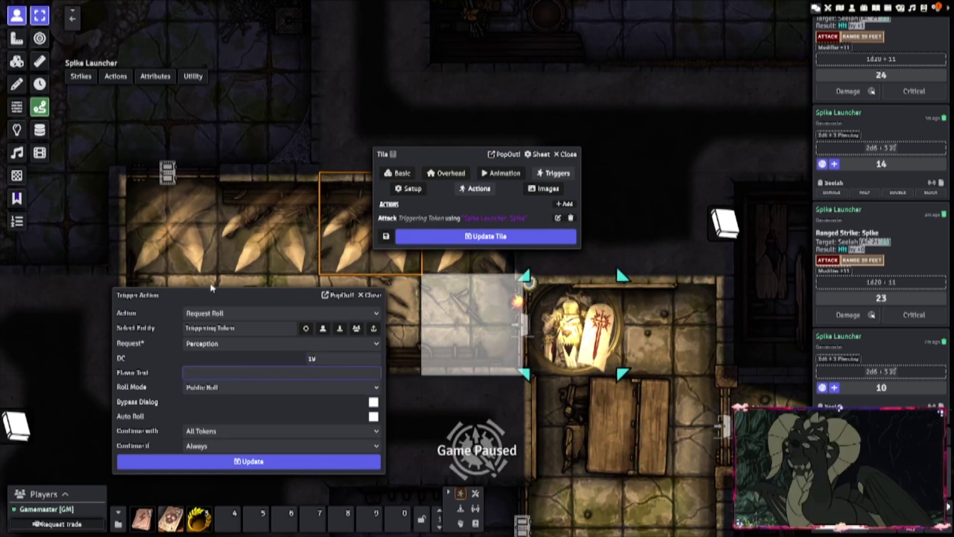
Make the roll Private with results hidden, auto-rolled, and save the action
left_click_drag(217, 281, 202, 163)
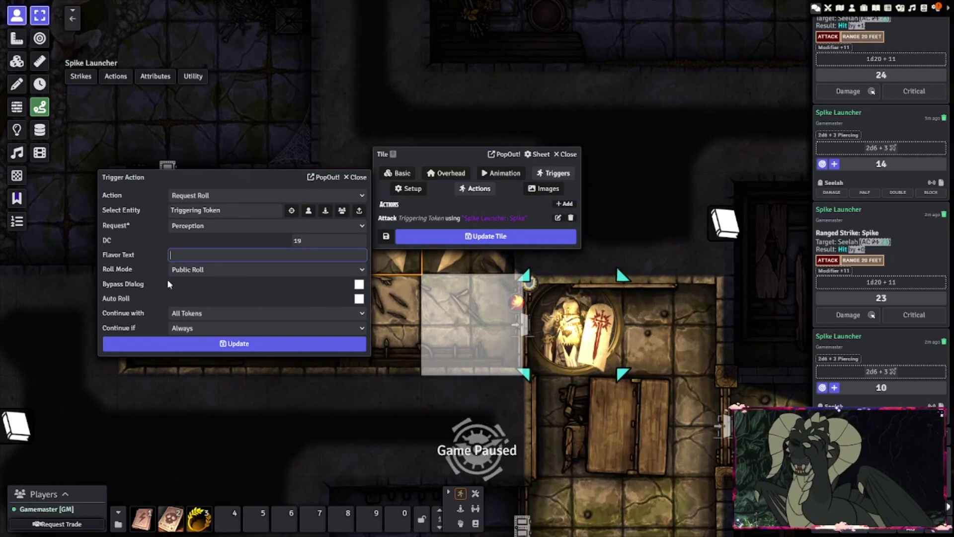
left_click(189, 271)
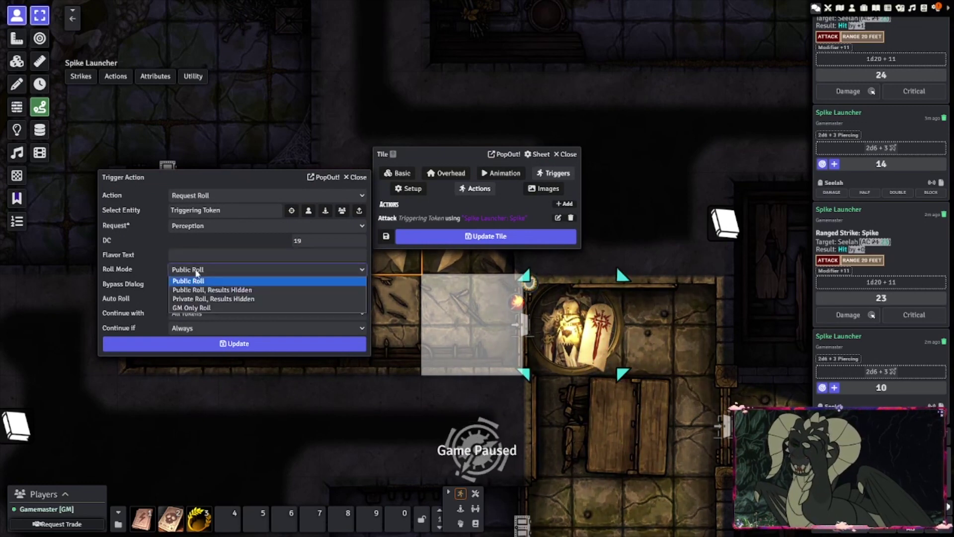
left_click(228, 300)
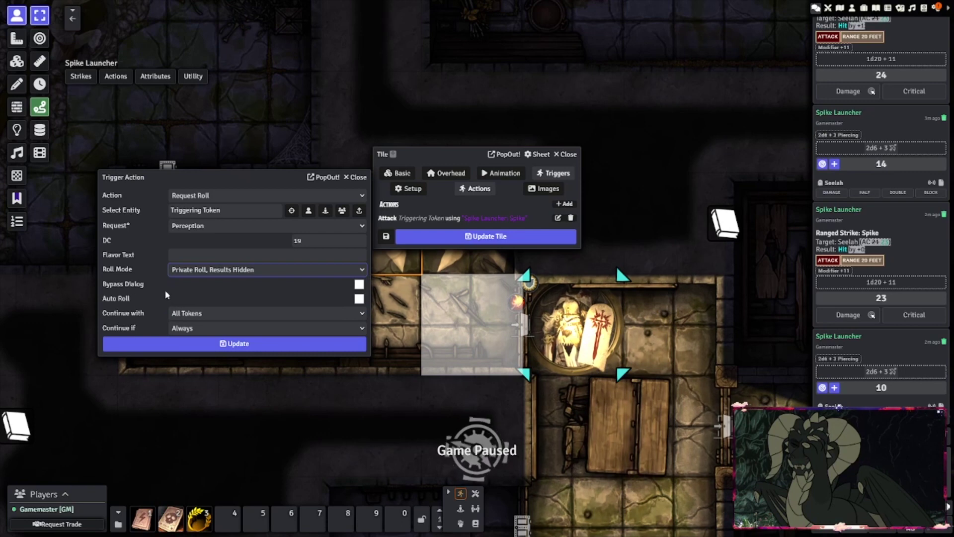
left_click(359, 299)
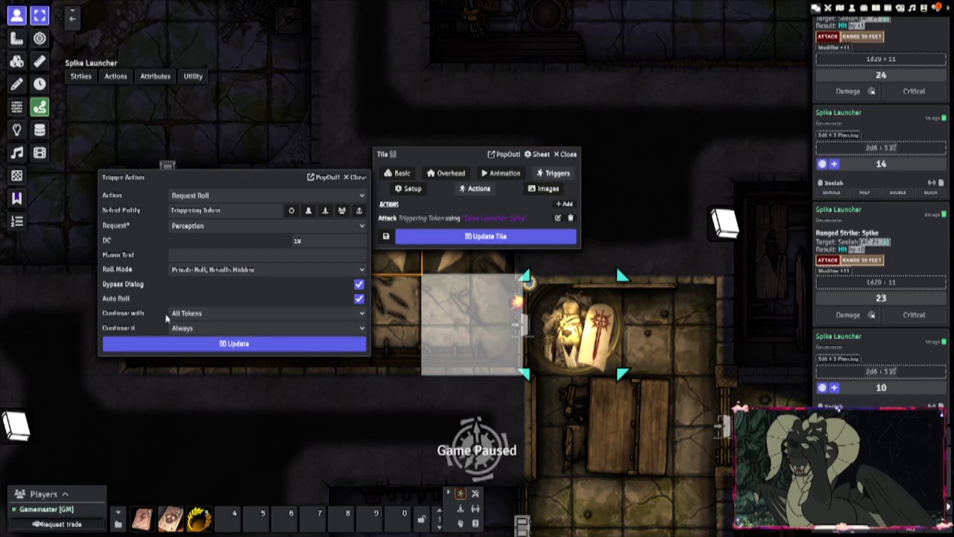
left_click(221, 344)
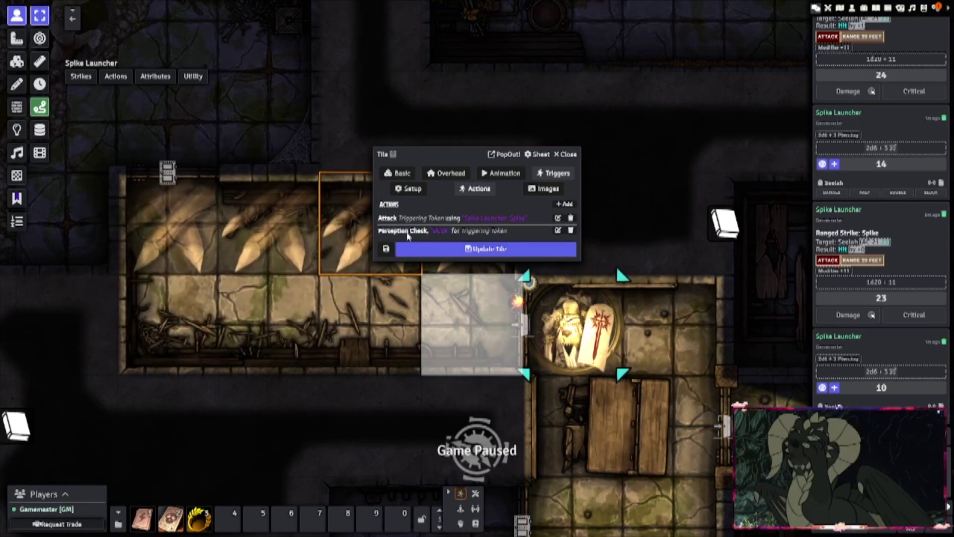
Move the Perception Check to the top and add a Landing action named 'Pass'
left_click_drag(401, 221, 401, 222)
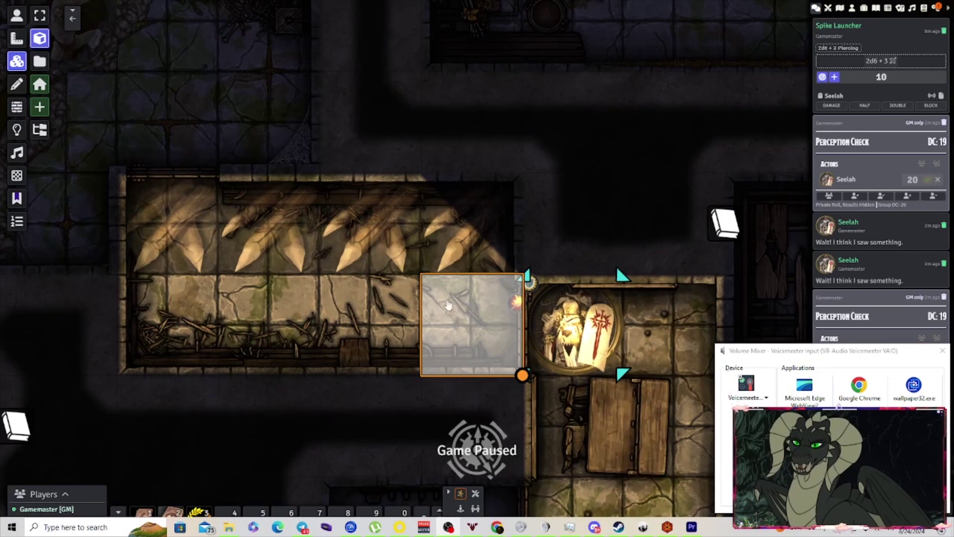
double_click(458, 299)
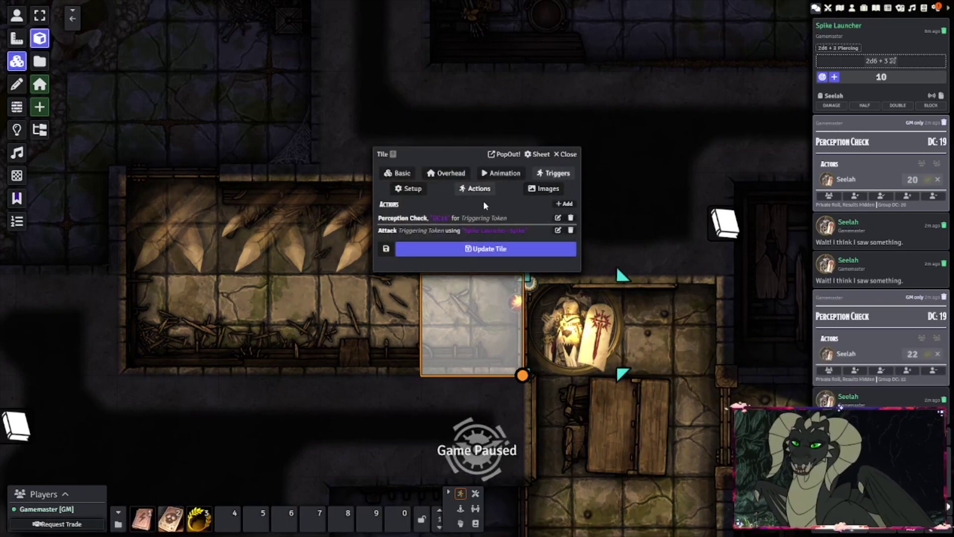
left_click(564, 204)
left_click(512, 266)
scroll(483, 306, "down", 10)
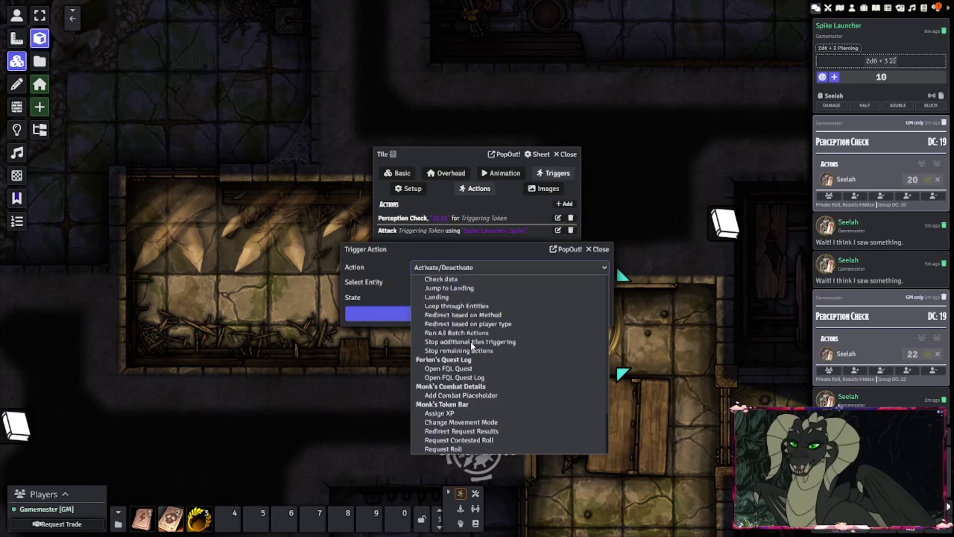
left_click(466, 296)
left_click(462, 284)
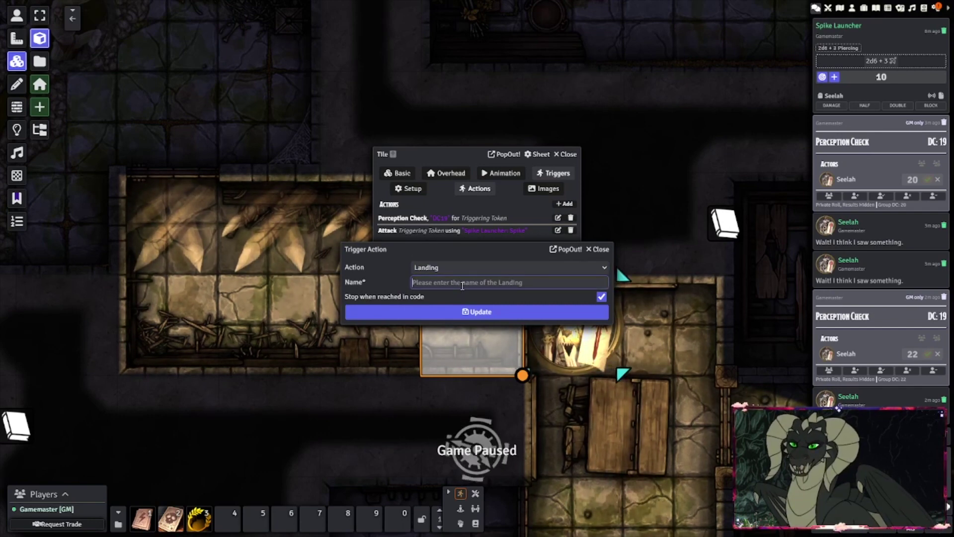
type("Pass")
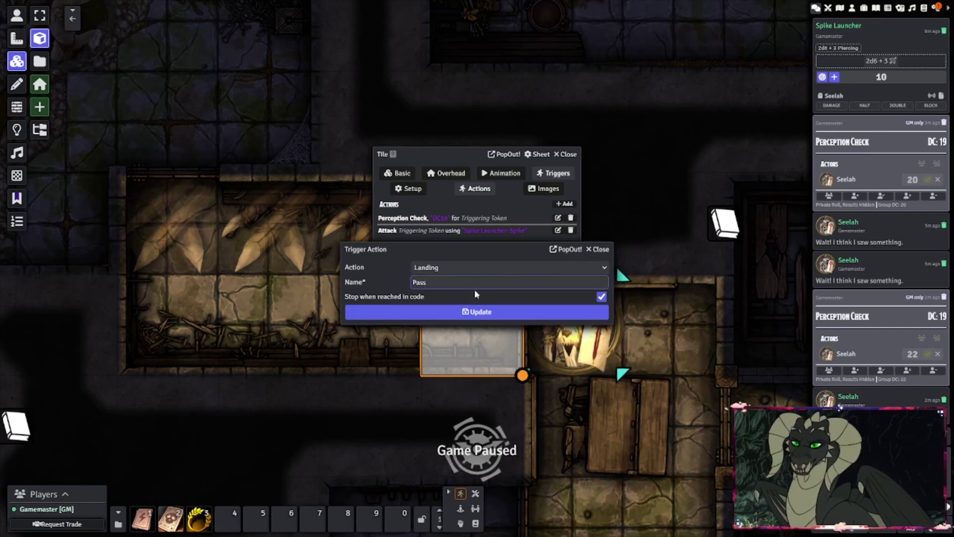
left_click(475, 311)
Add a second Landing action named 'Fall' for the failed branch
left_click(564, 203)
left_click(506, 267)
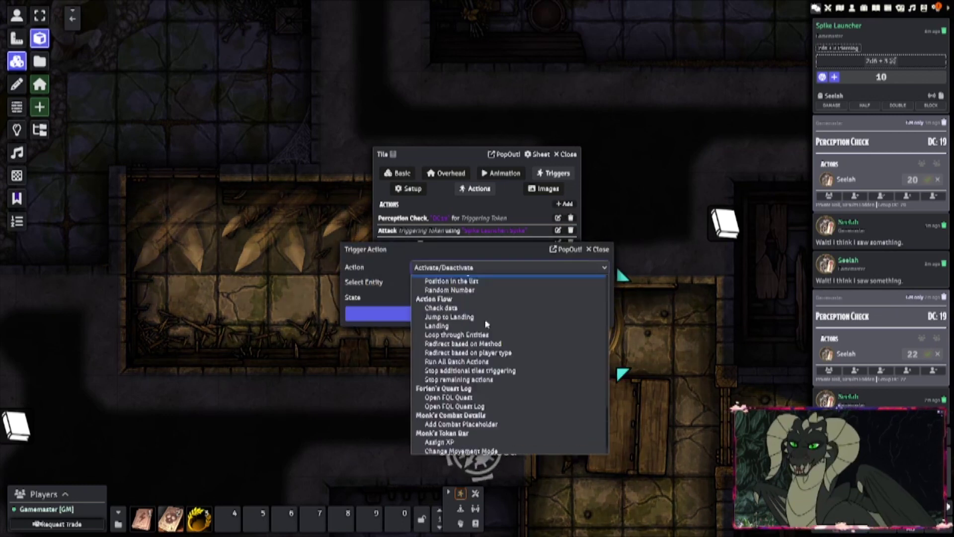
scroll(486, 324, "down", 1)
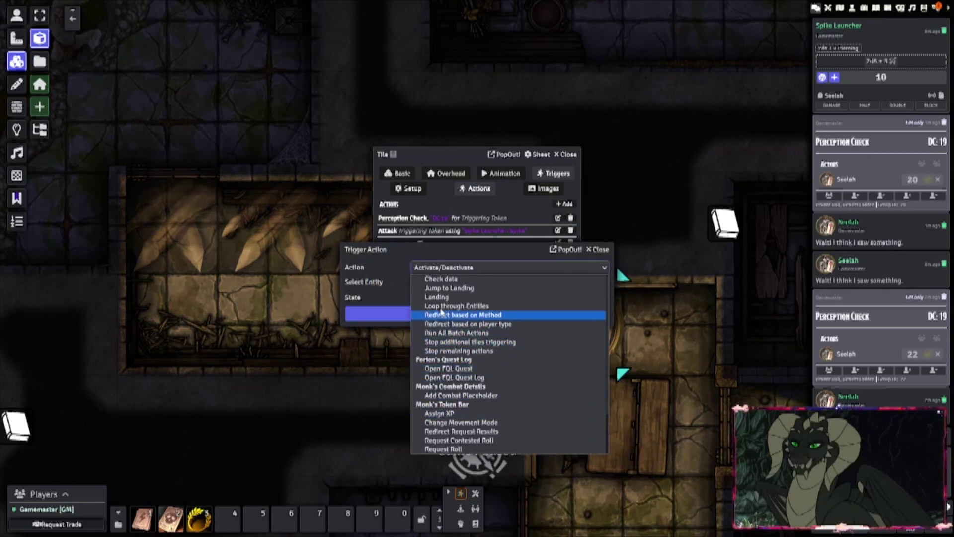
left_click(450, 296)
left_click(450, 283)
type("Fa")
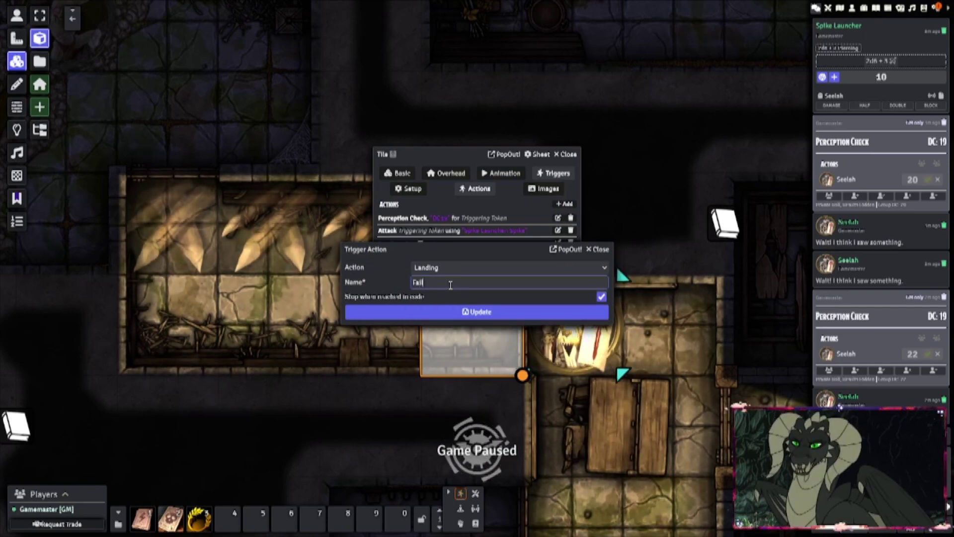
type("ll")
left_click(459, 312)
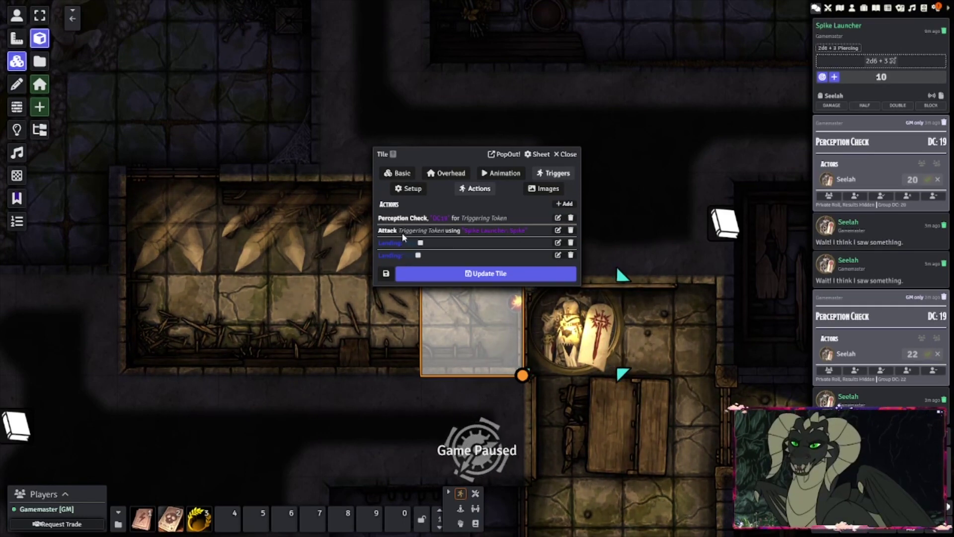
Move the Attack action to the end and add a Redirect Request Results action
left_click_drag(429, 231, 424, 256)
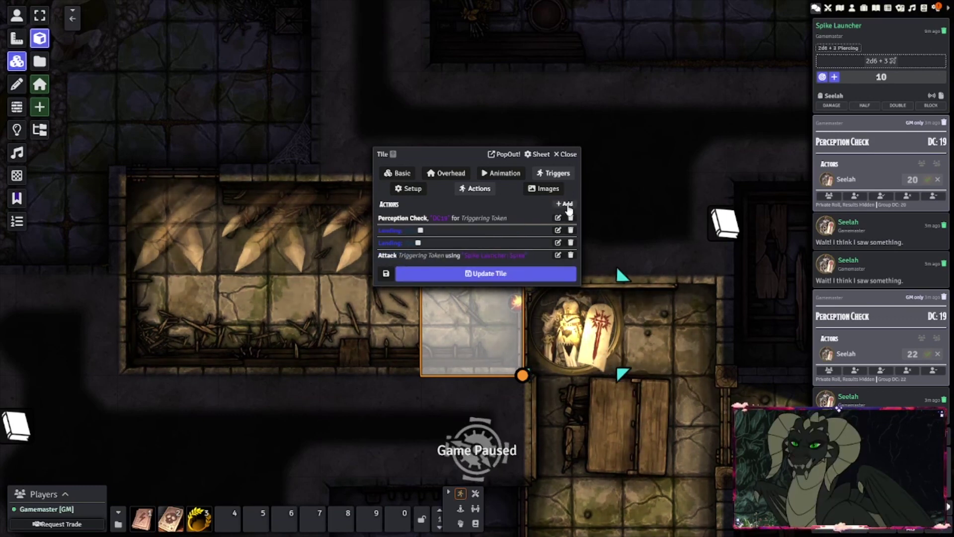
left_click(569, 204)
left_click(487, 267)
scroll(485, 357, "down", 5)
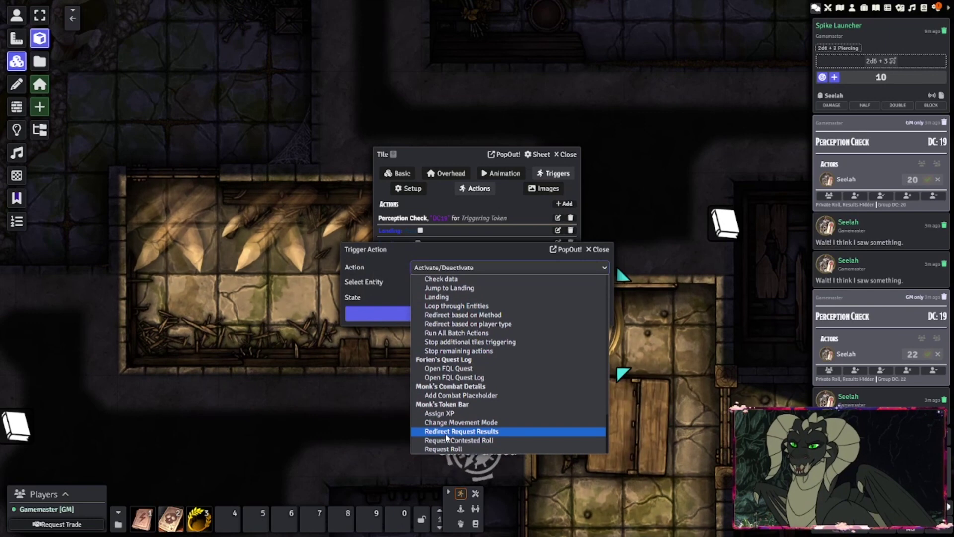
left_click(431, 432)
Send passed tokens to 'Pass' and failed tokens to 'Fail', then place the redirect second
left_click(442, 287)
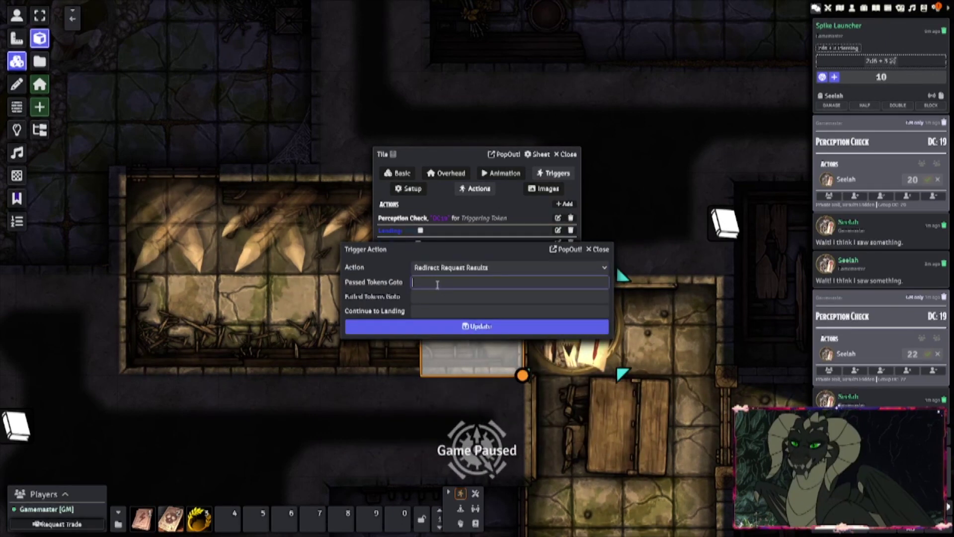
type("Passed")
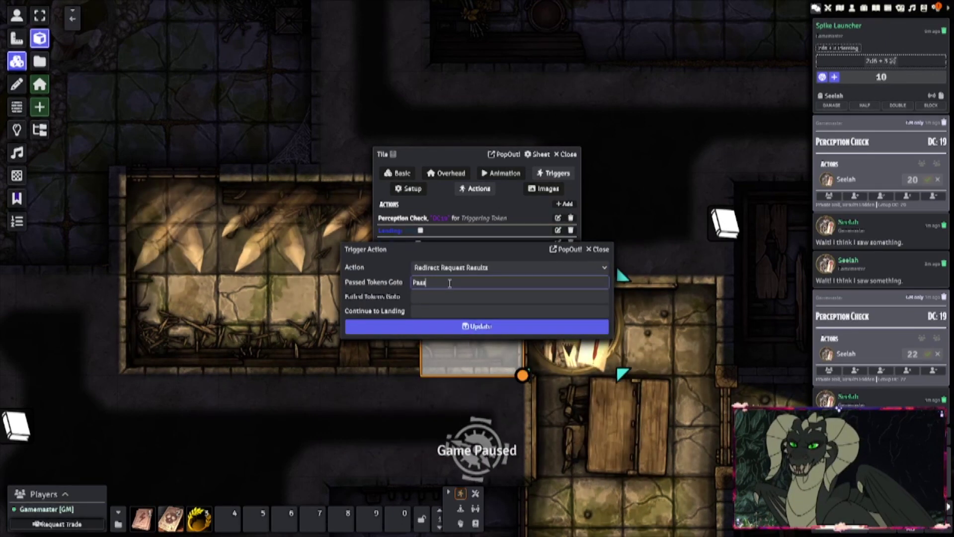
left_click(461, 297)
type("Fail")
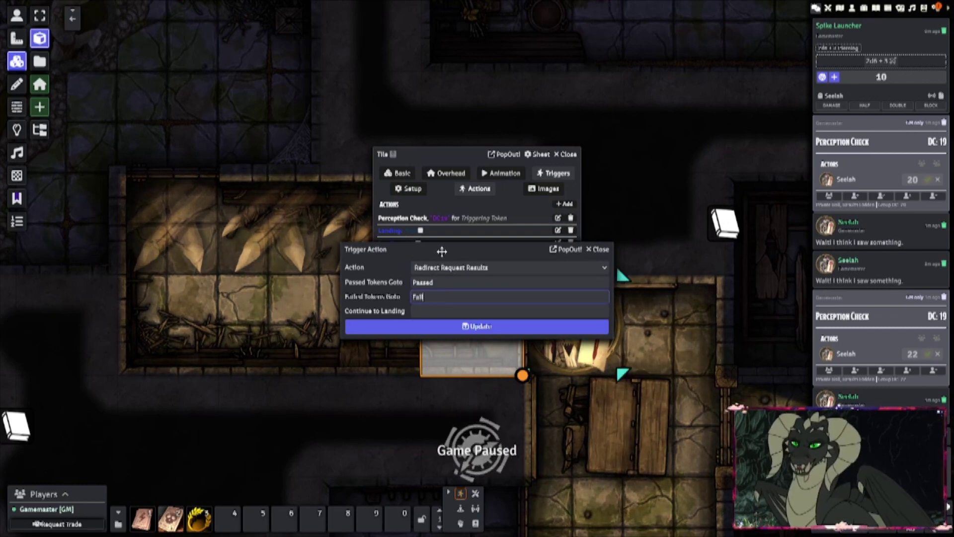
left_click(448, 285)
key("BackSpace")
key("BackSpace")
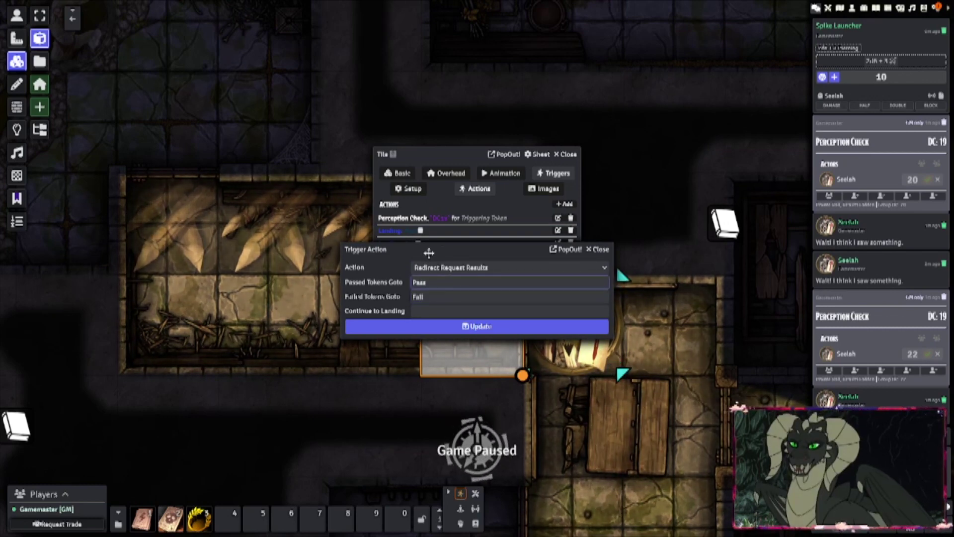
left_click_drag(425, 260, 458, 332)
left_click(447, 398)
left_click_drag(421, 267, 420, 230)
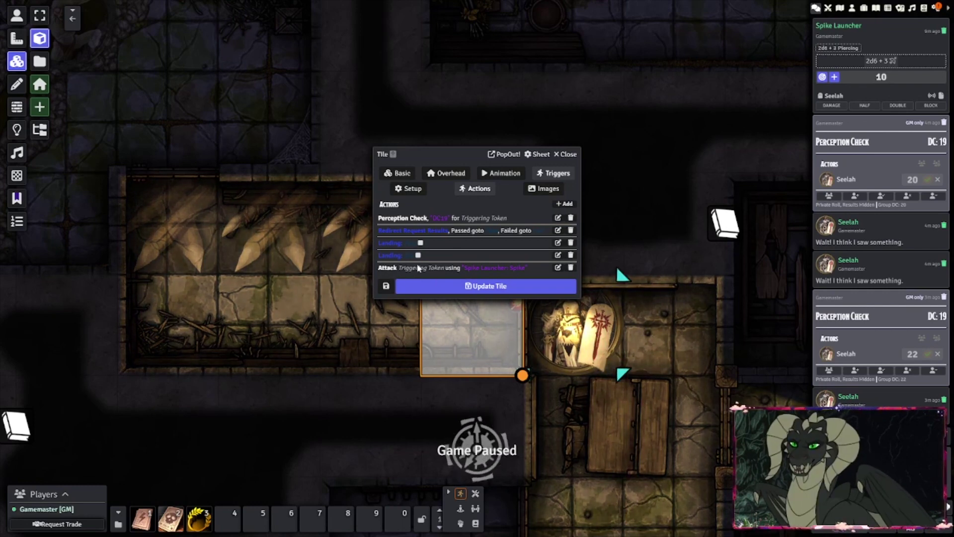
Add a Chat Message 'Wait! I think I saw something' spoken by the triggering token
left_click(571, 205)
left_click(487, 269)
scroll(494, 343, "down", 5)
scroll(502, 354, "up", 5)
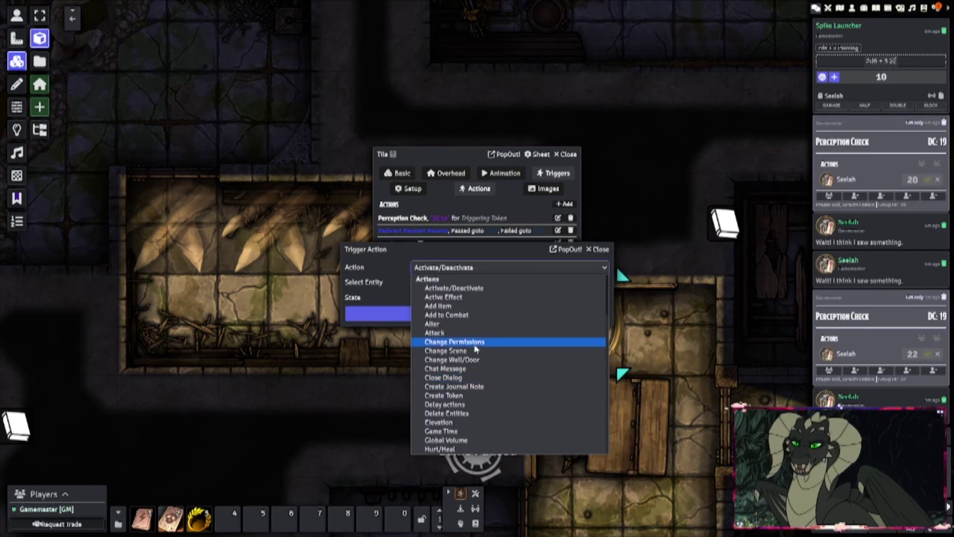
left_click(496, 369)
left_click(448, 306)
type("Wait! I think I saw ")
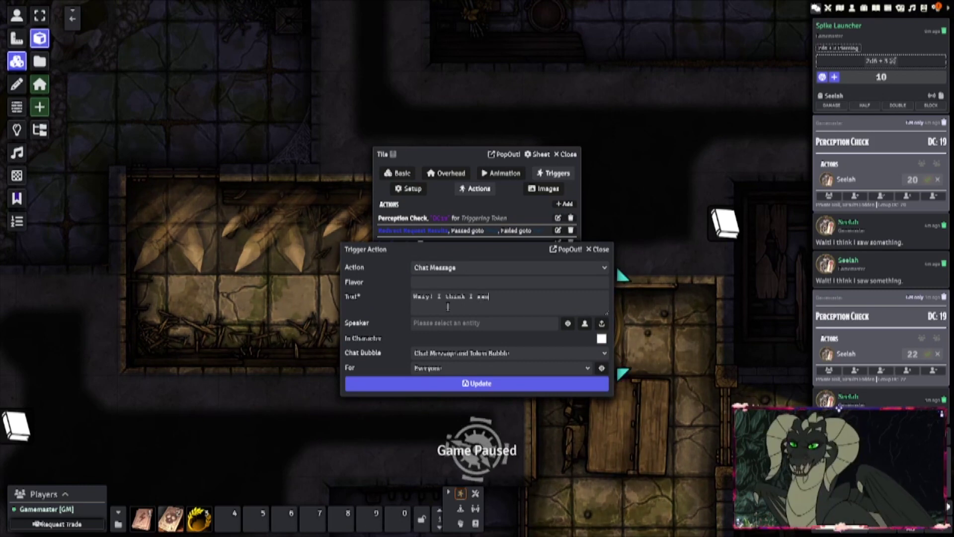
type("something")
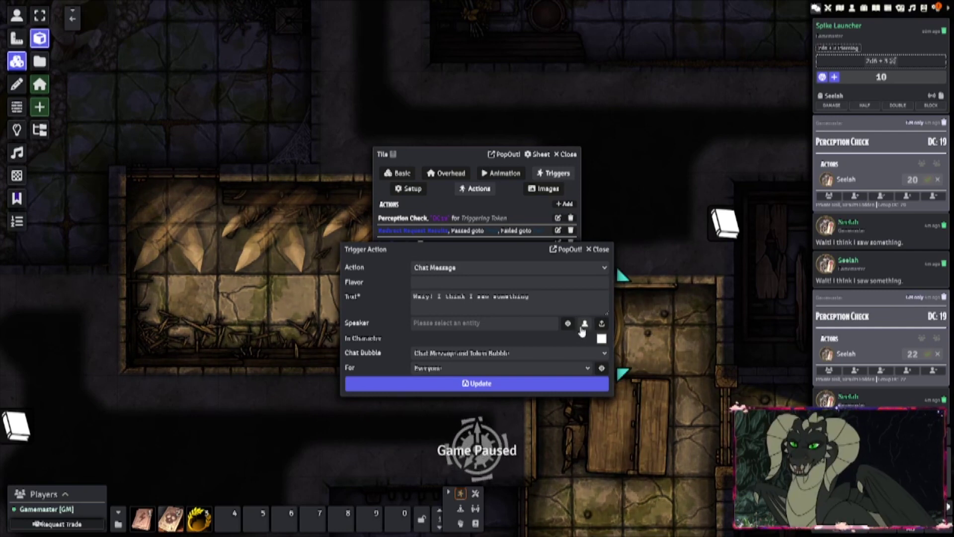
left_click(584, 324)
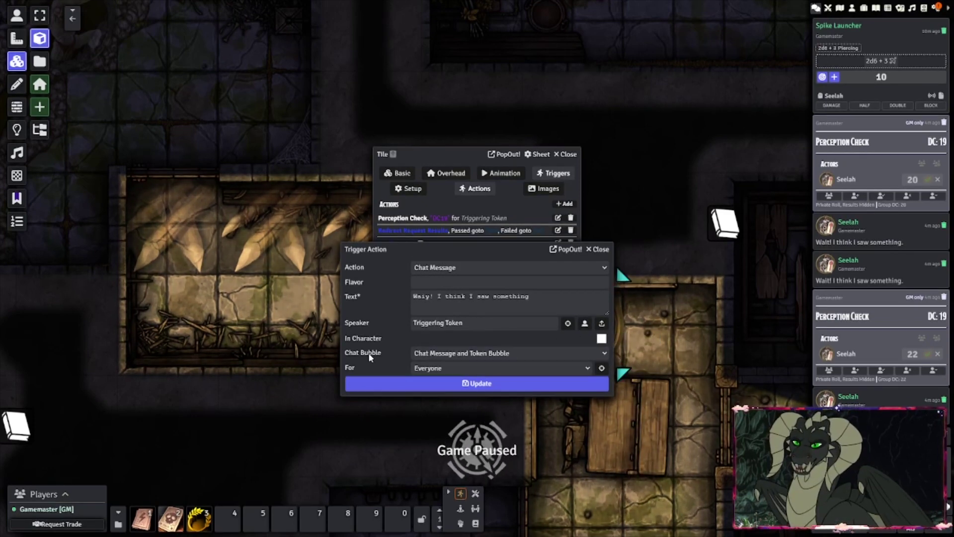
left_click(420, 384)
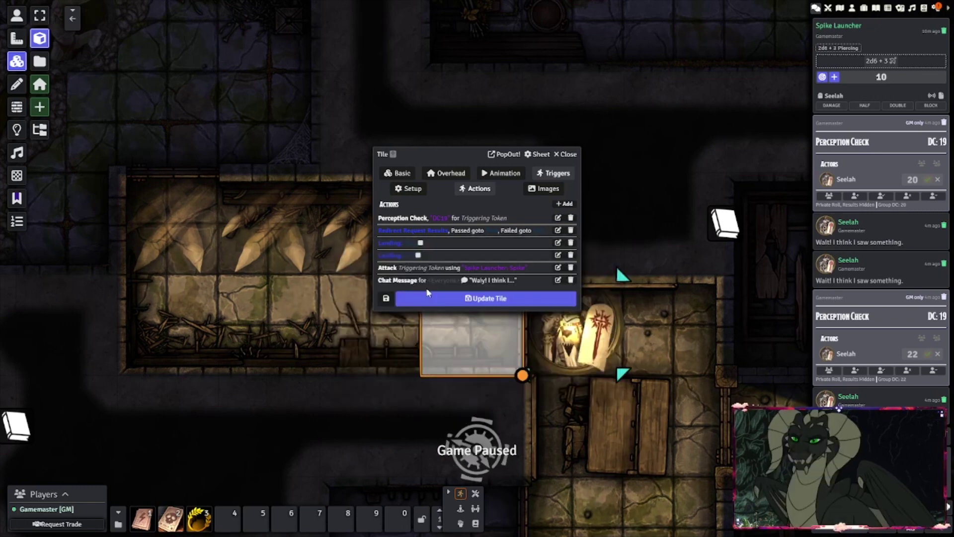
Drag the chat message between the two landings and save the tile
left_click_drag(415, 284, 478, 286)
left_click_drag(420, 255, 403, 261)
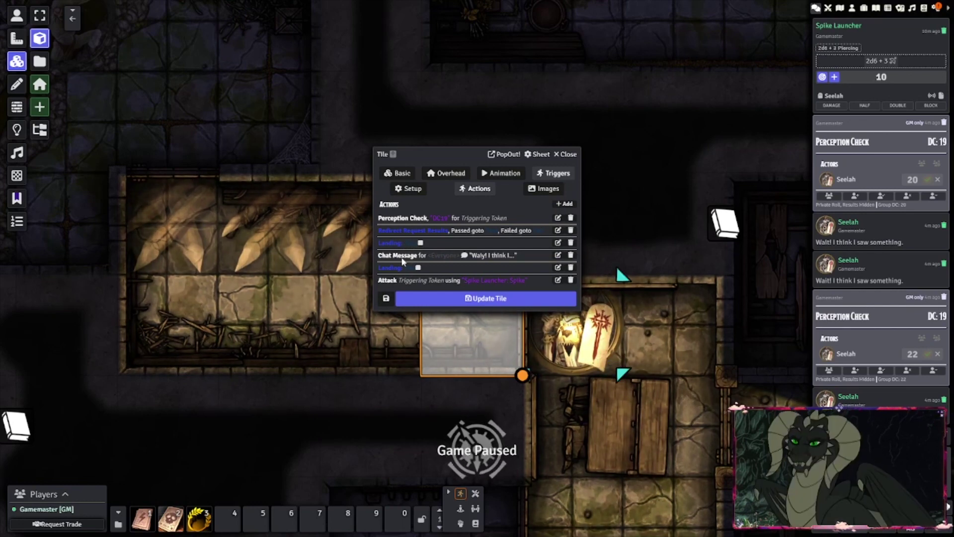
left_click(477, 299)
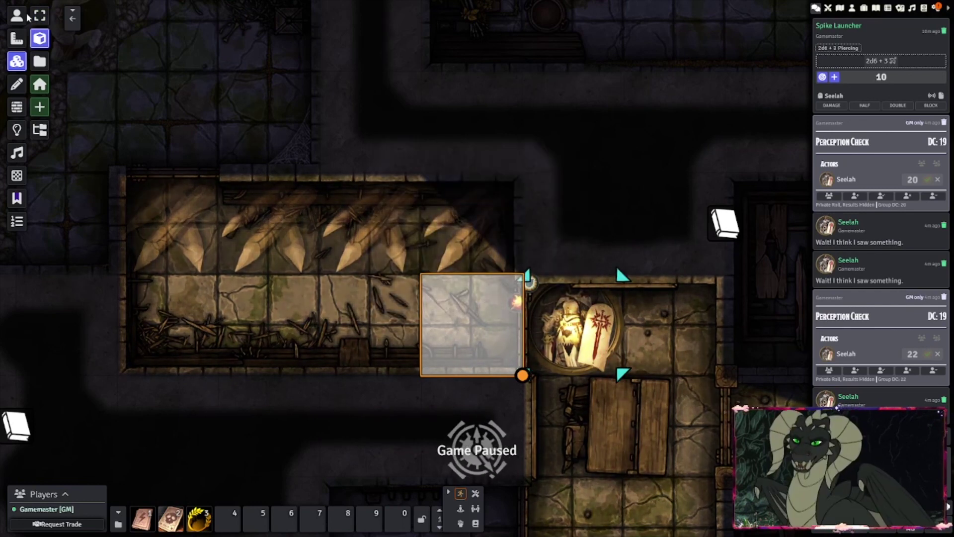
Select Seelah's token and step her one square left onto the trap tile
left_click(17, 17)
left_click(574, 323)
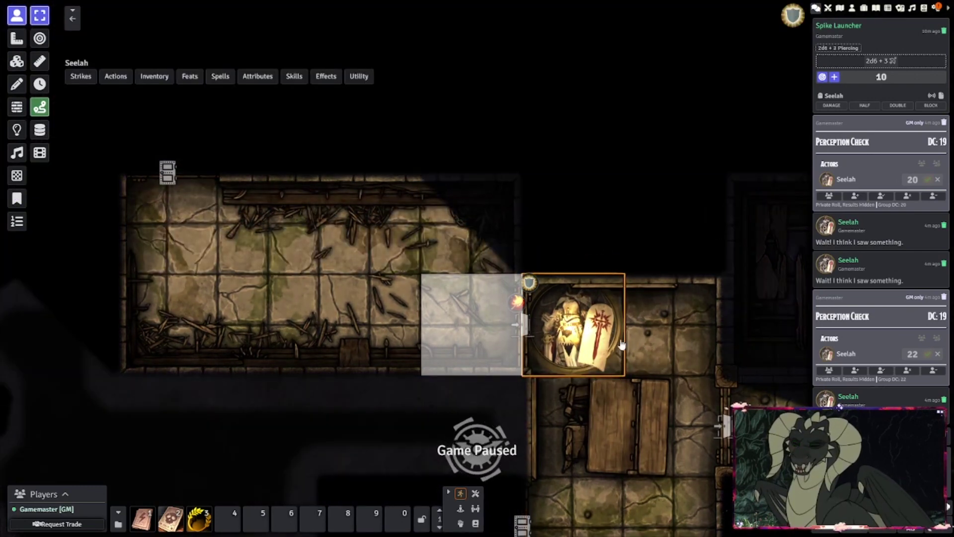
key("Left")
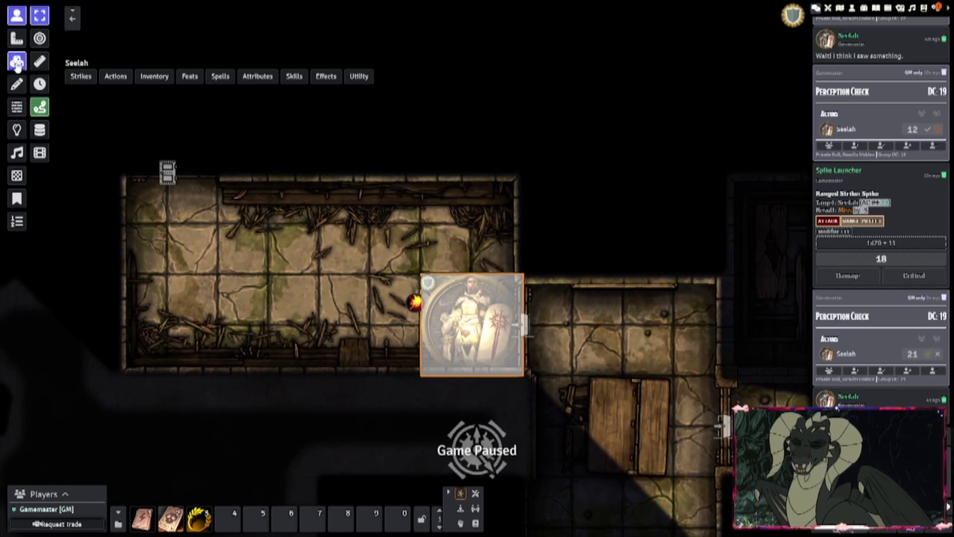
Switch back to tiles and reopen the trap tile's settings
key("t")
left_click(459, 305)
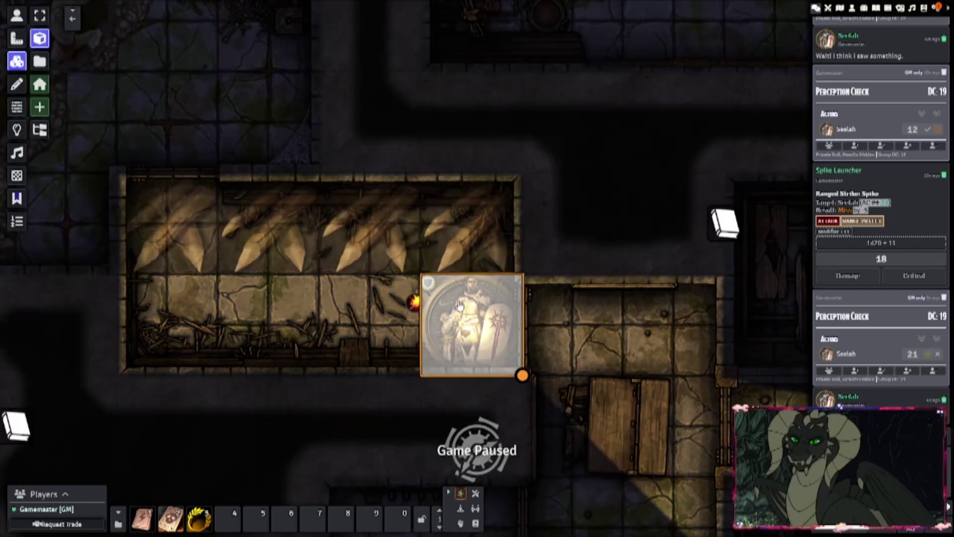
double_click(500, 290)
Fix the warning chat message to read 'Wait! I think I saw something' and move the Tile window aside
left_click(557, 255)
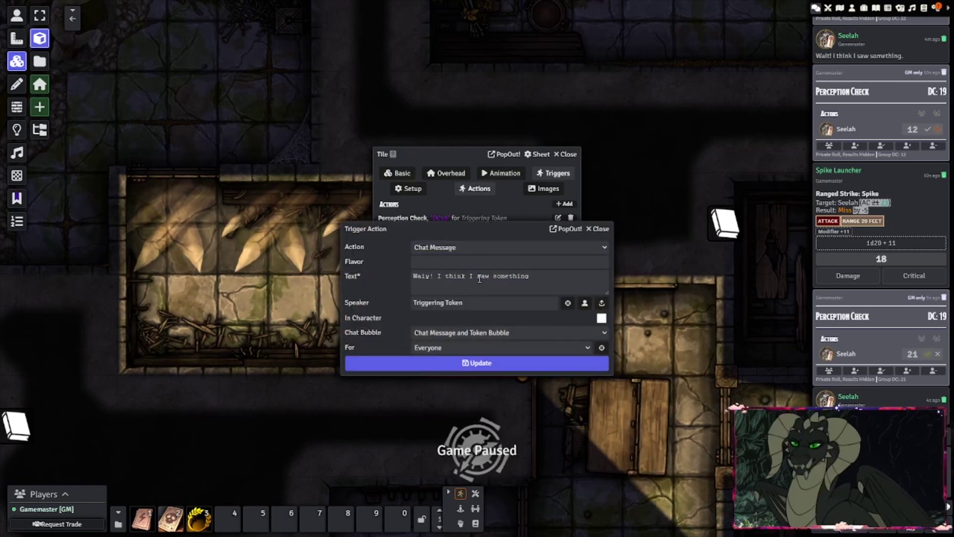
left_click(477, 362)
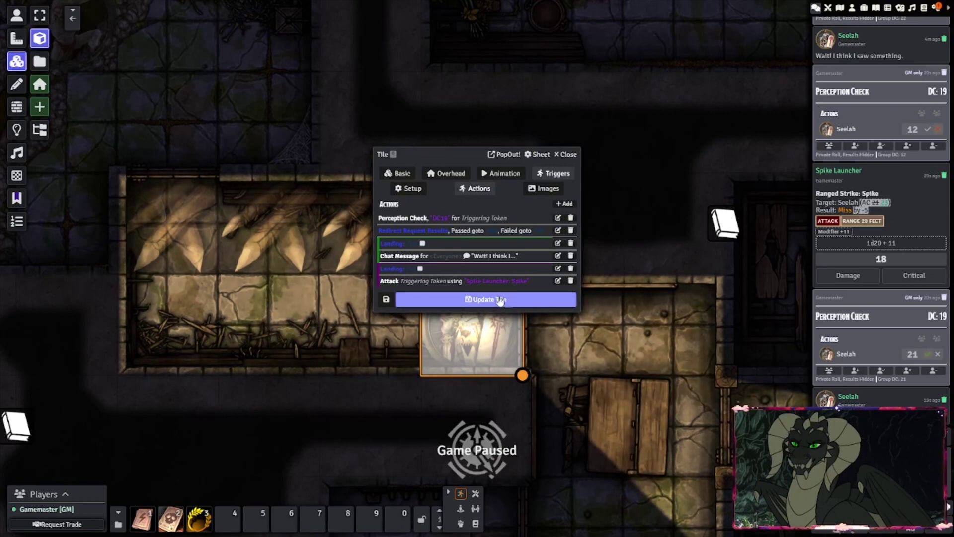
left_click_drag(520, 157, 720, 139)
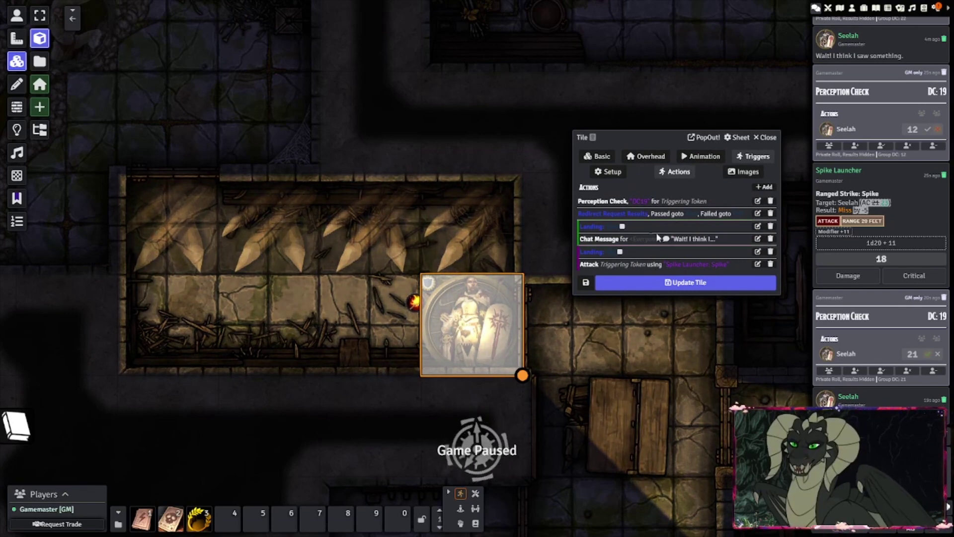
Append a Pause Game action with state Pause to the trap, then save the tile
left_click(763, 187)
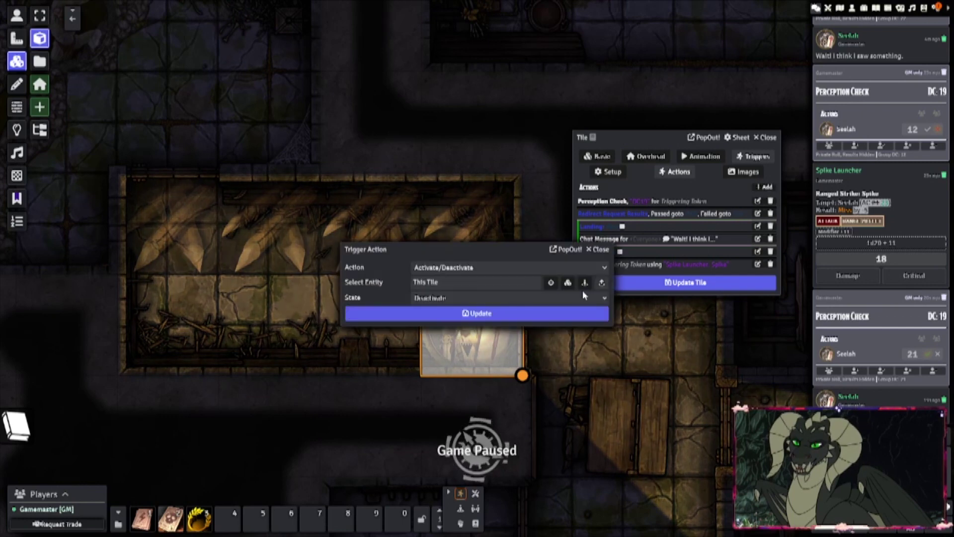
left_click(478, 271)
scroll(484, 356, "down", 3)
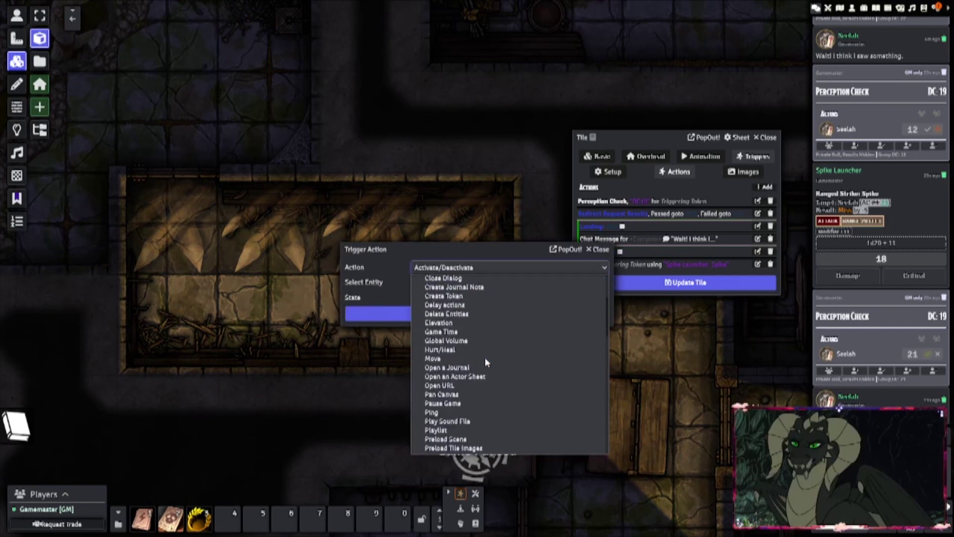
scroll(488, 356, "down", 5)
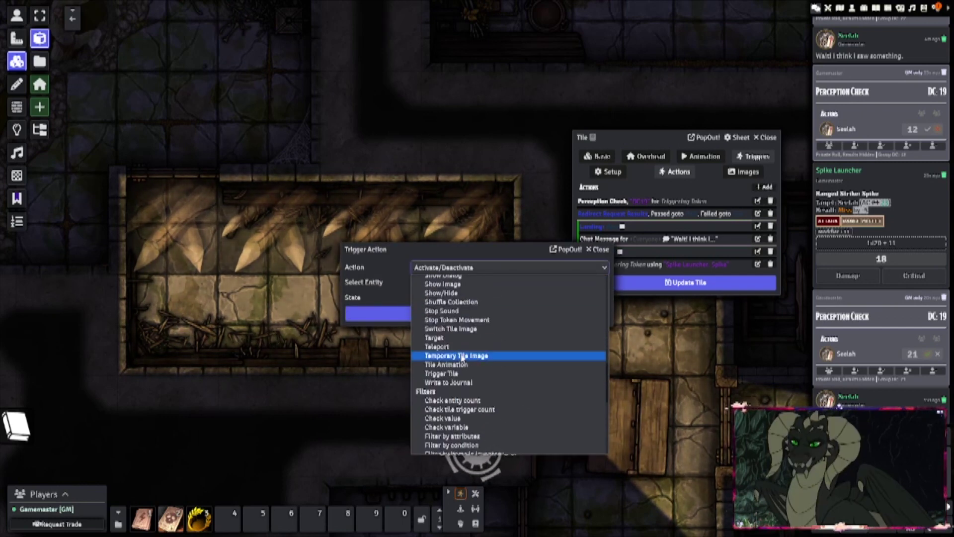
scroll(454, 318, "up", 5)
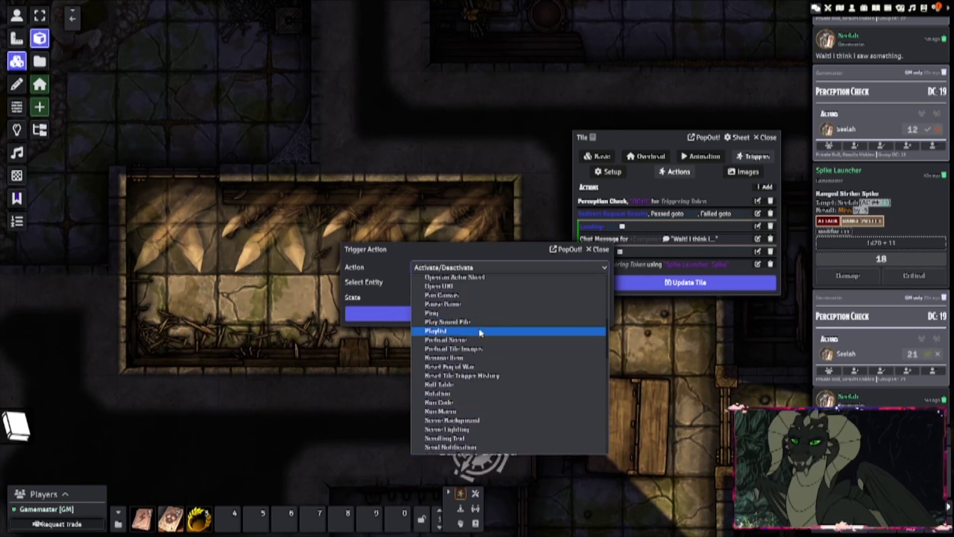
left_click(449, 306)
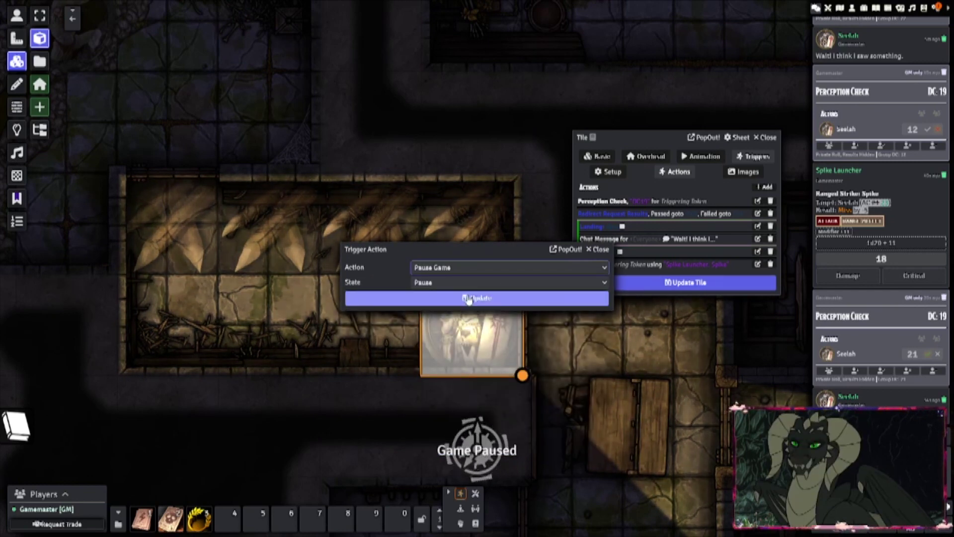
left_click(470, 298)
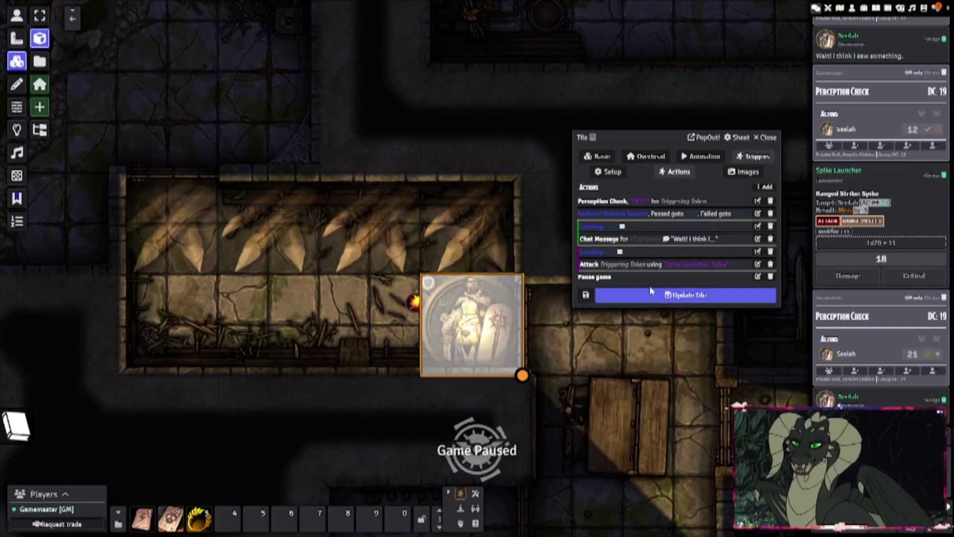
left_click(677, 299)
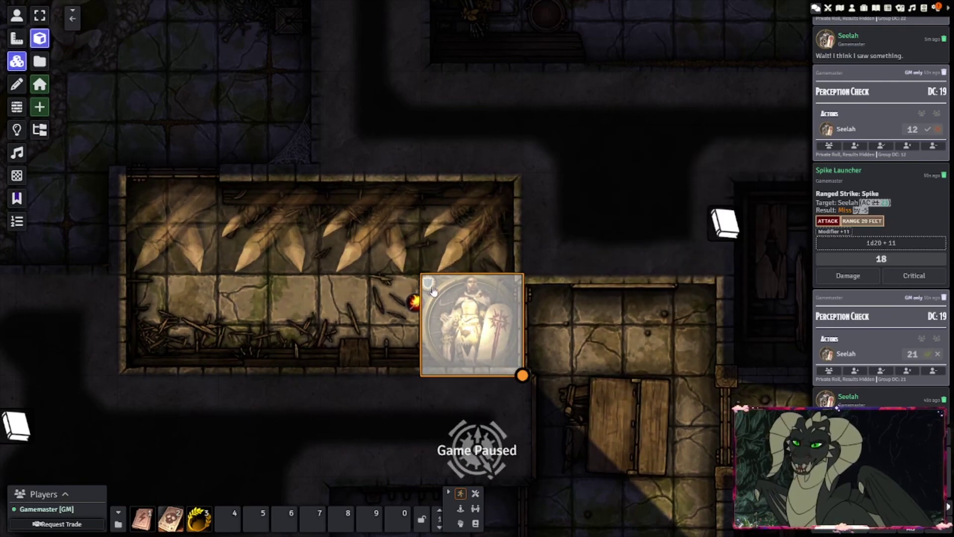
Add a Show/Hide action targeting the Spike Launcher tile with state Show
double_click(724, 224)
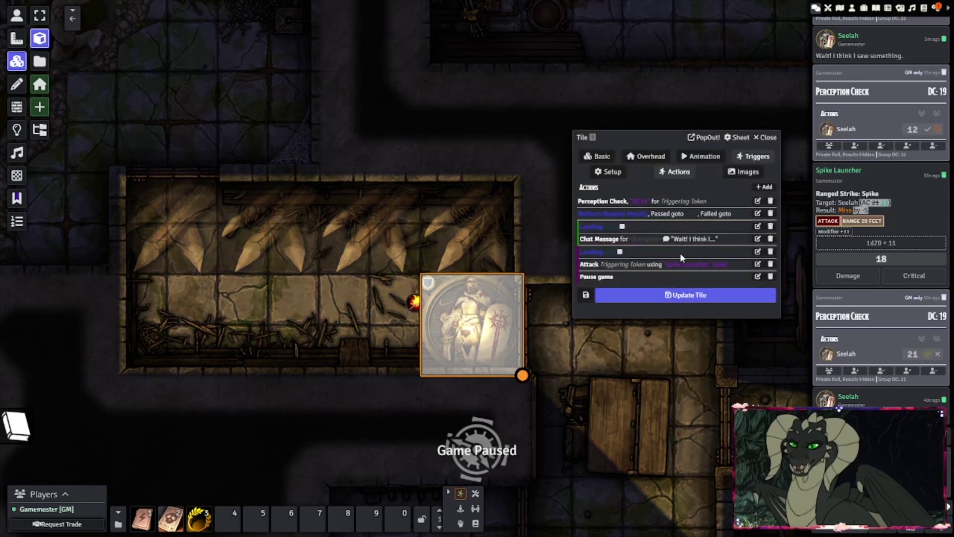
left_click(765, 188)
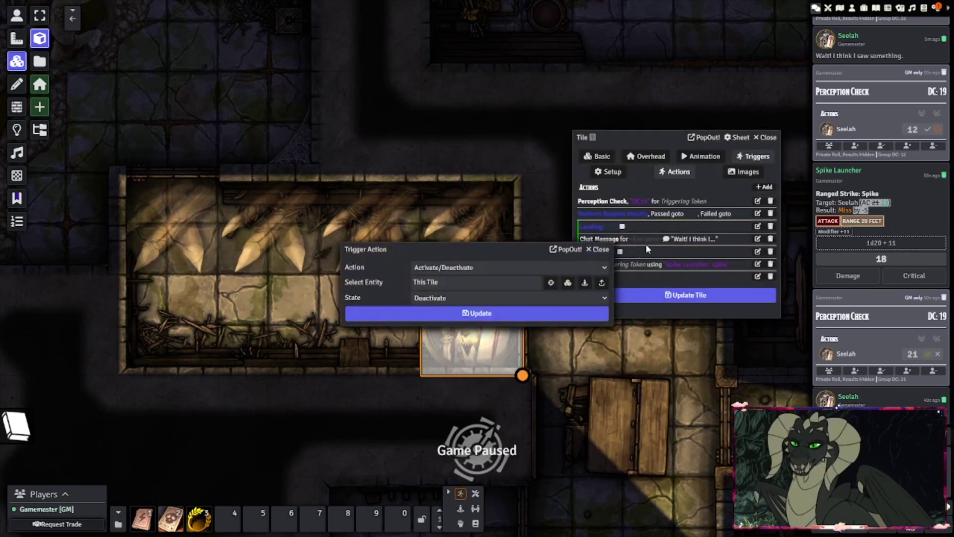
left_click(502, 269)
scroll(524, 325, "down", 10)
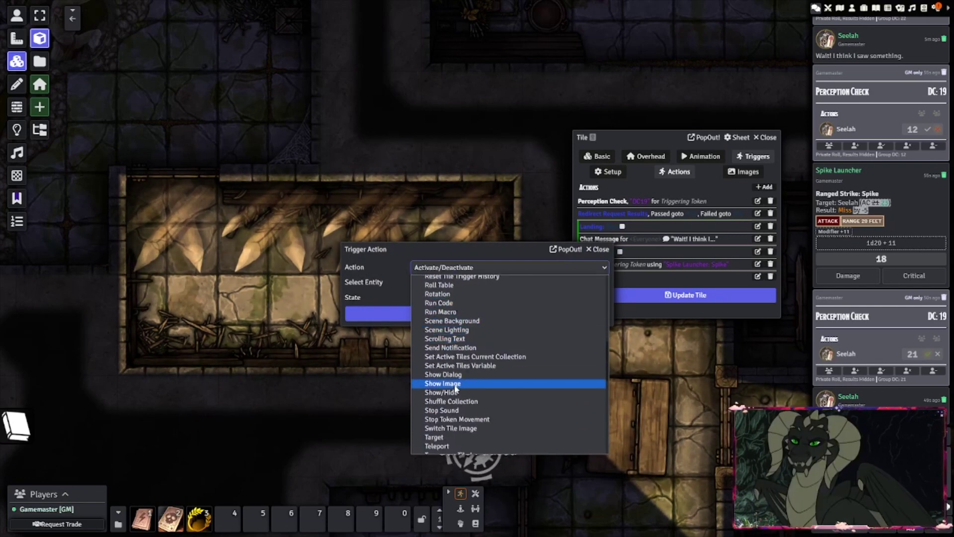
key("Escape")
key("s")
key("h")
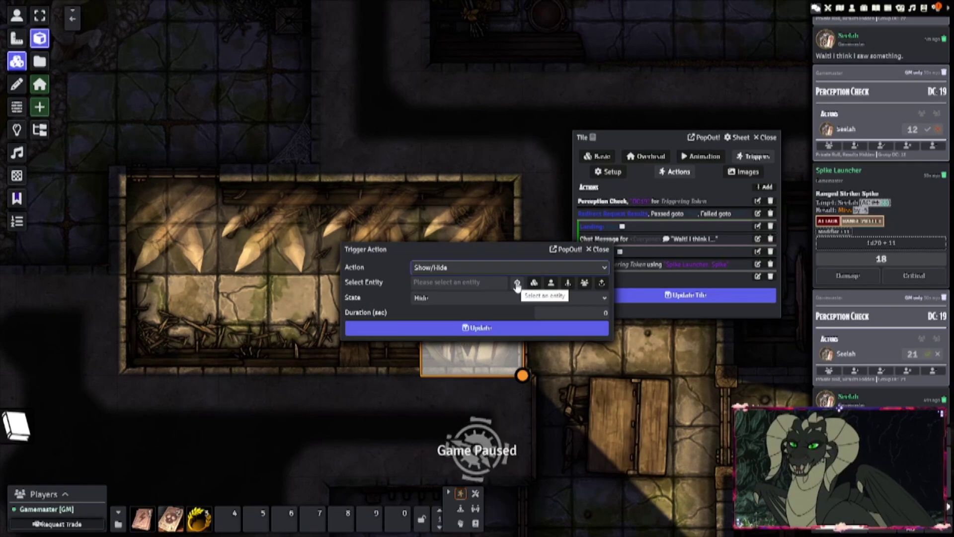
left_click(516, 282)
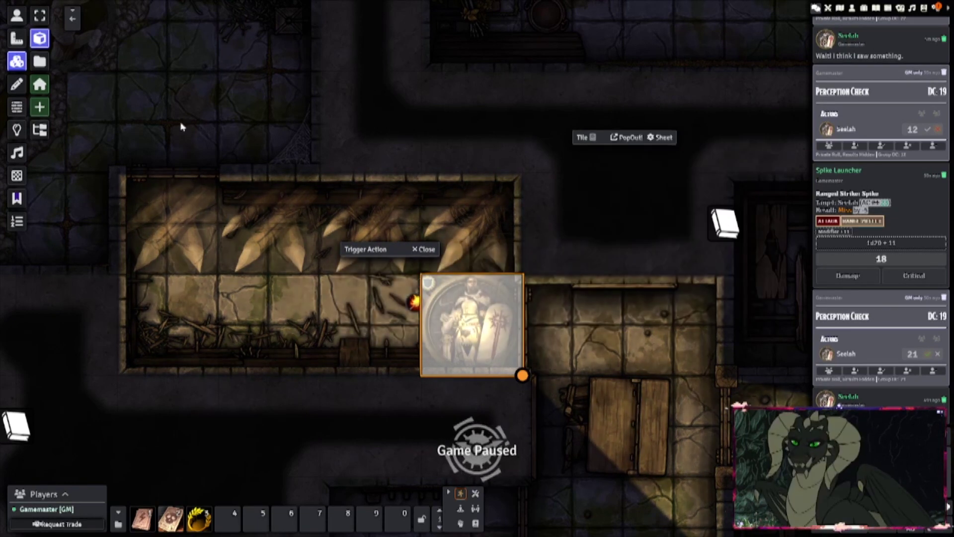
left_click(471, 218)
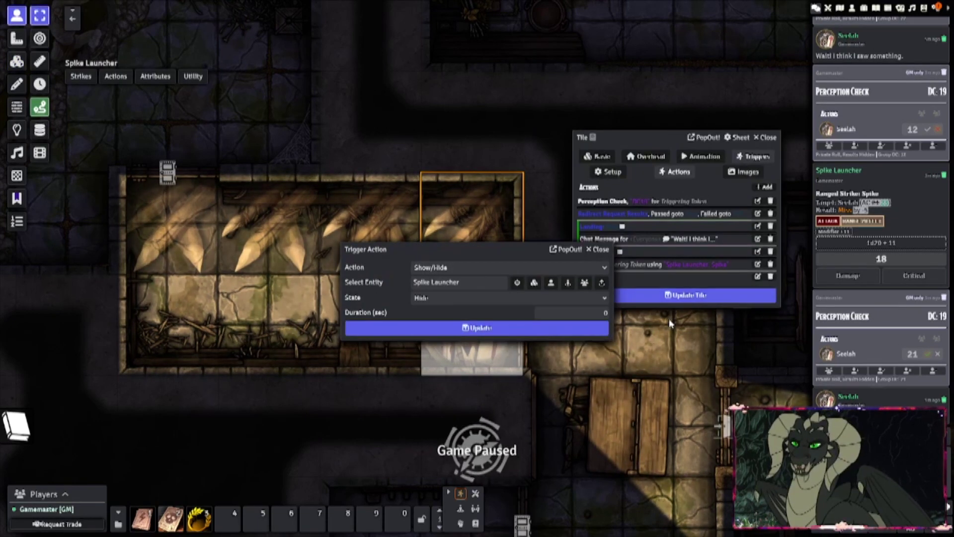
left_click(426, 298)
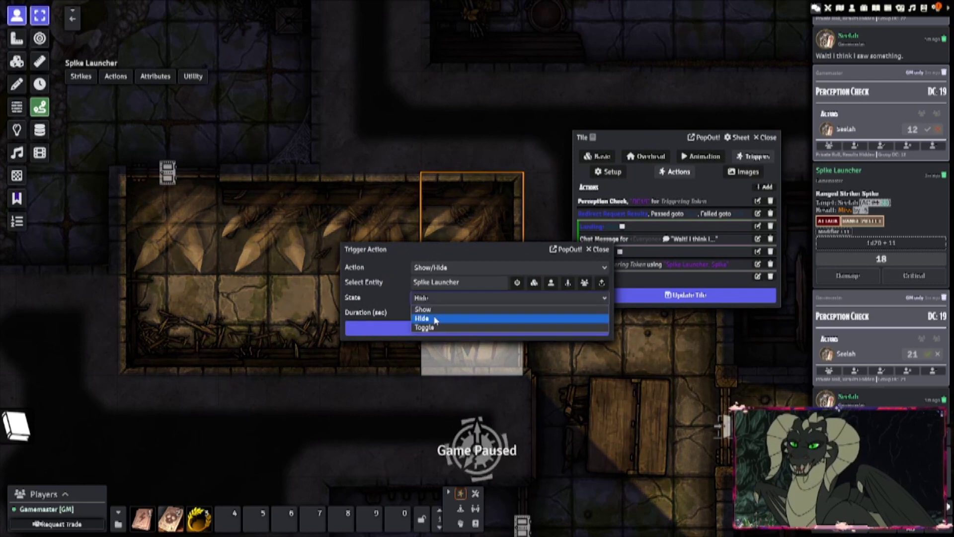
left_click(423, 310)
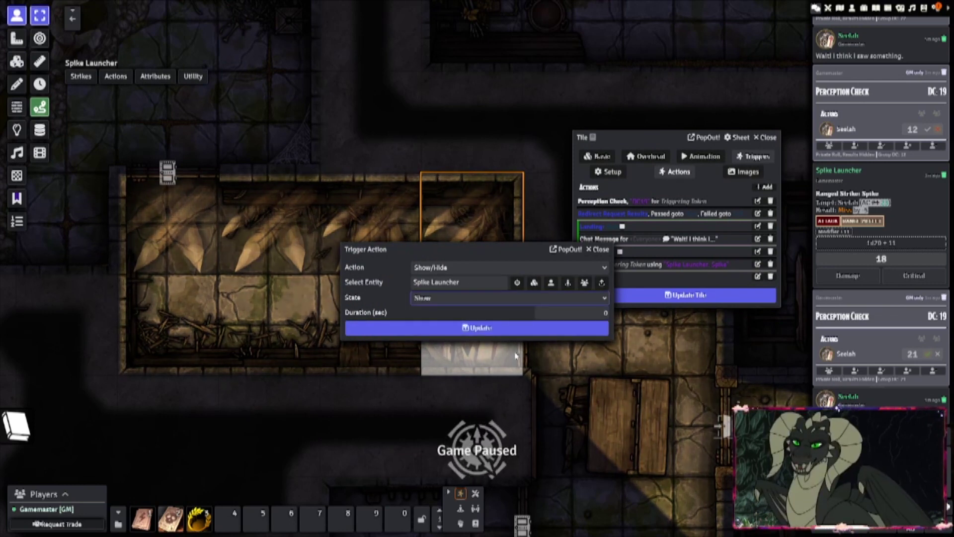
left_click(450, 330)
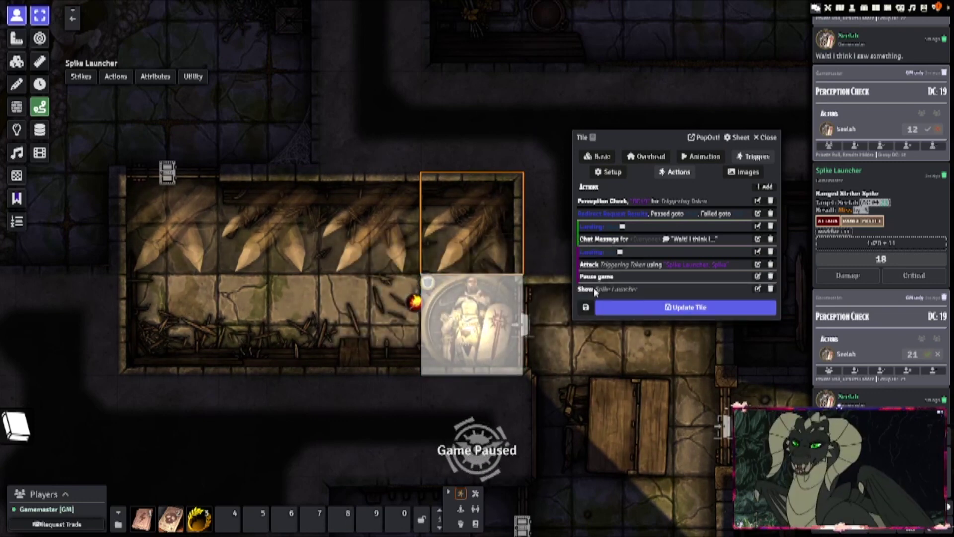
Place Show Spike Launcher under the first Landing and again after Attack, then save the tile
left_click_drag(596, 290, 589, 230)
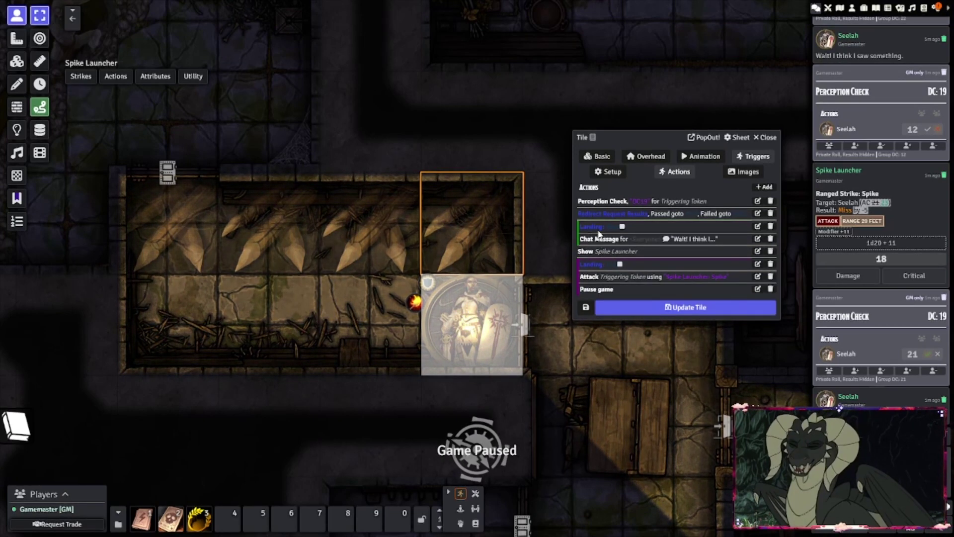
left_click_drag(616, 261, 652, 256)
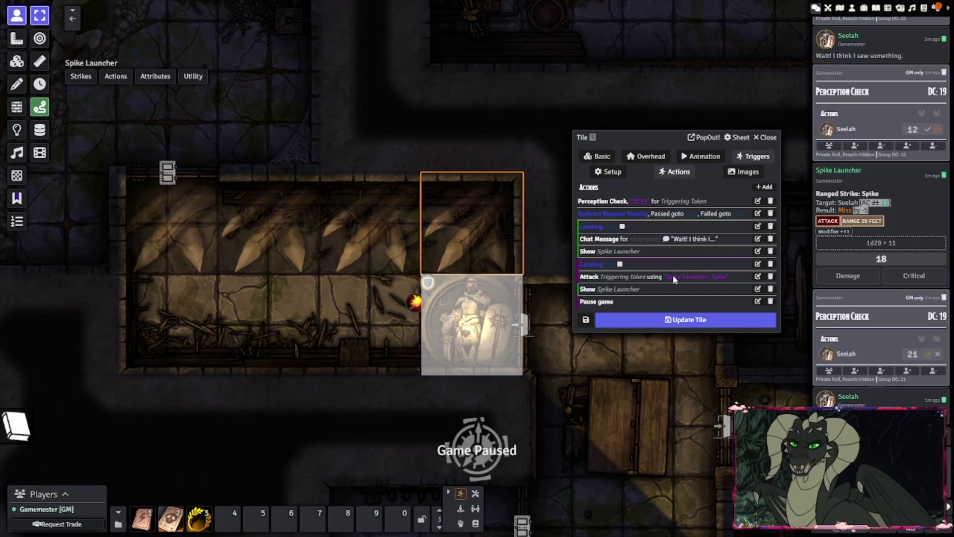
left_click(686, 319)
left_click(447, 308)
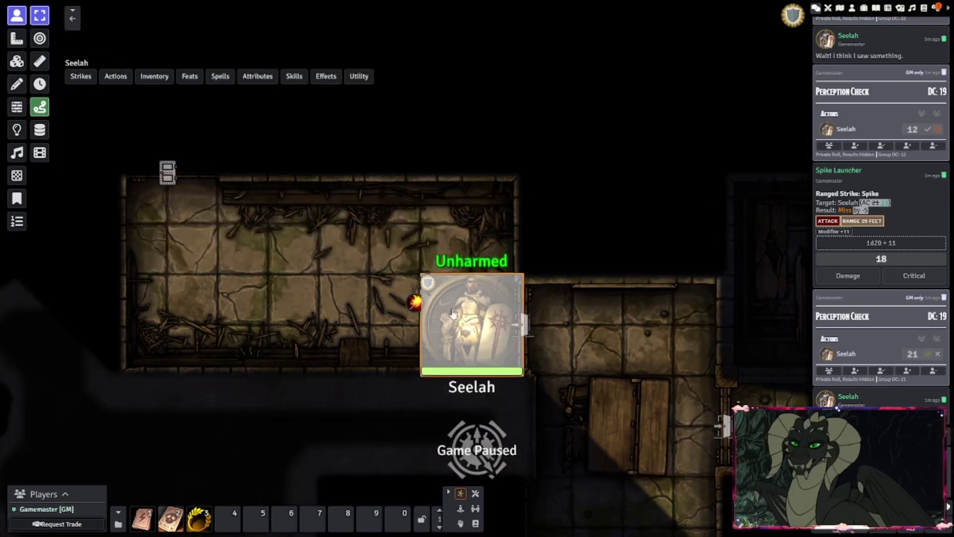
Move the character token one square right off the trap and reopen the trap tile's settings
double_click(452, 312)
left_click(647, 93)
left_click_drag(483, 312, 577, 320)
key("t")
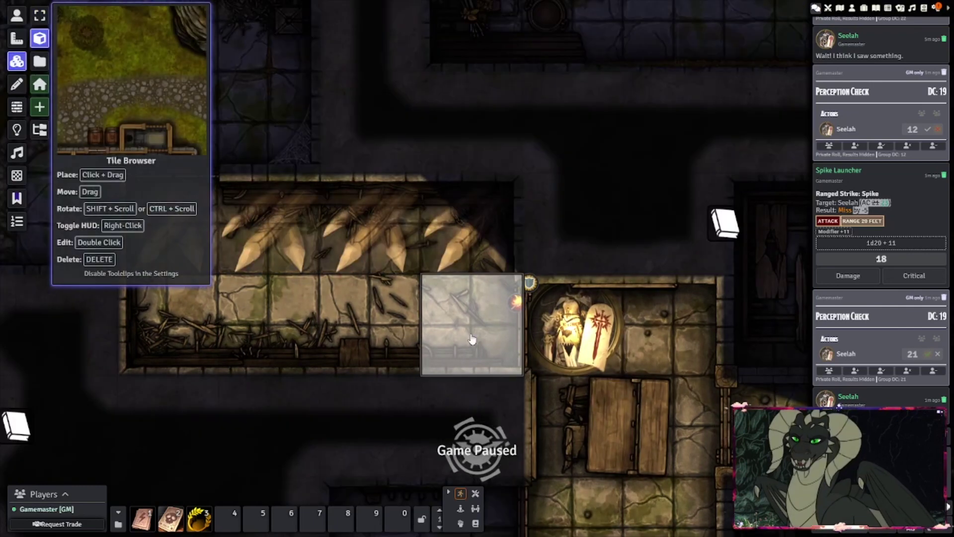
double_click(472, 339)
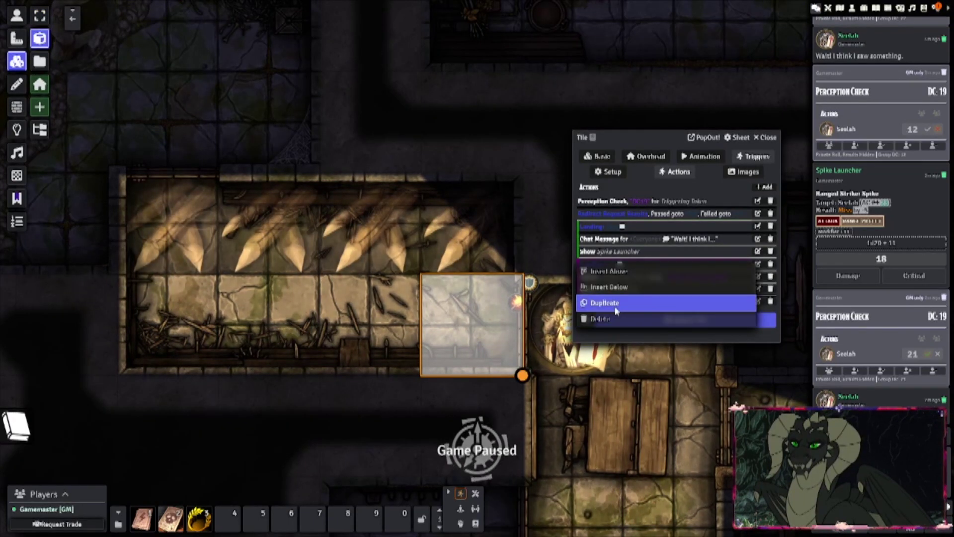
Try adding a deactivate action and a duplicate Pause game action, then remove both
double_click(600, 301)
left_click(605, 313)
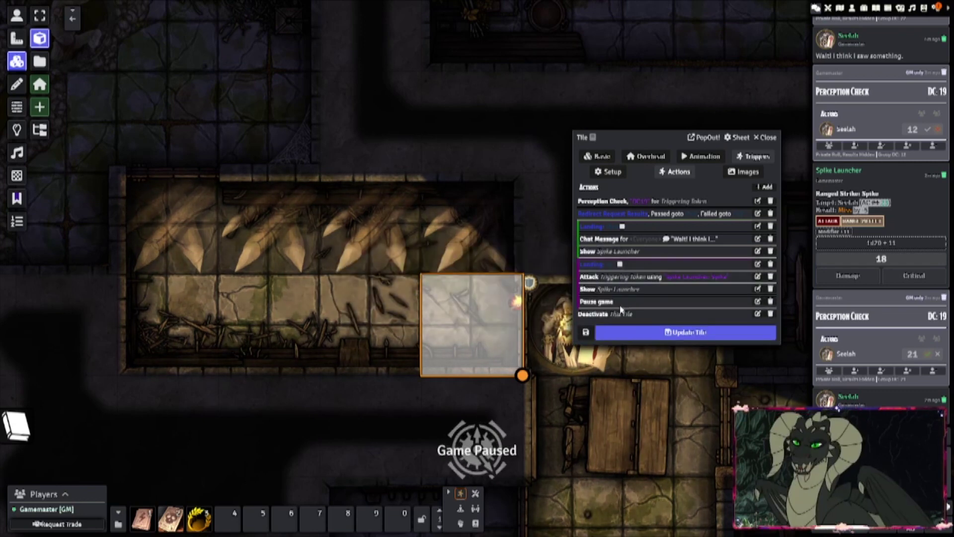
left_click(770, 313)
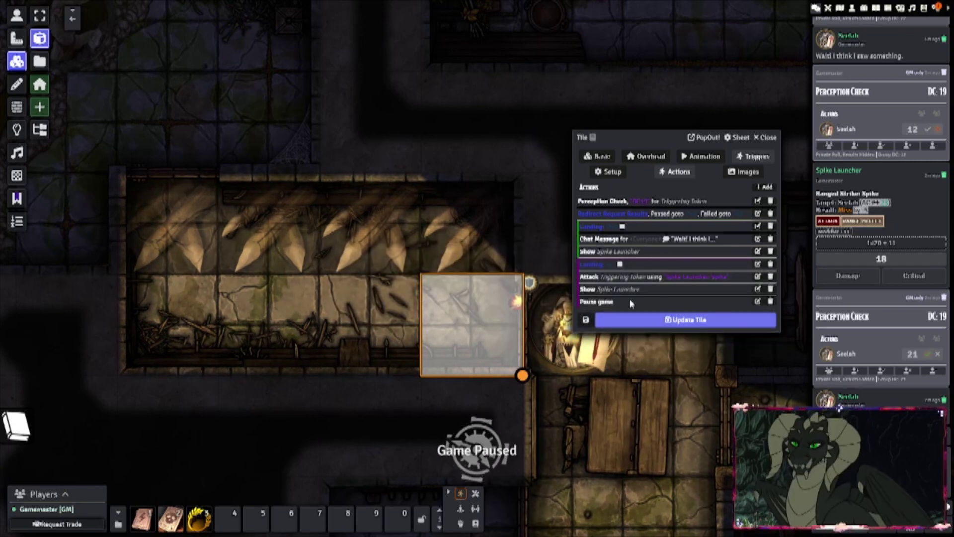
right_click(592, 304)
left_click(632, 304)
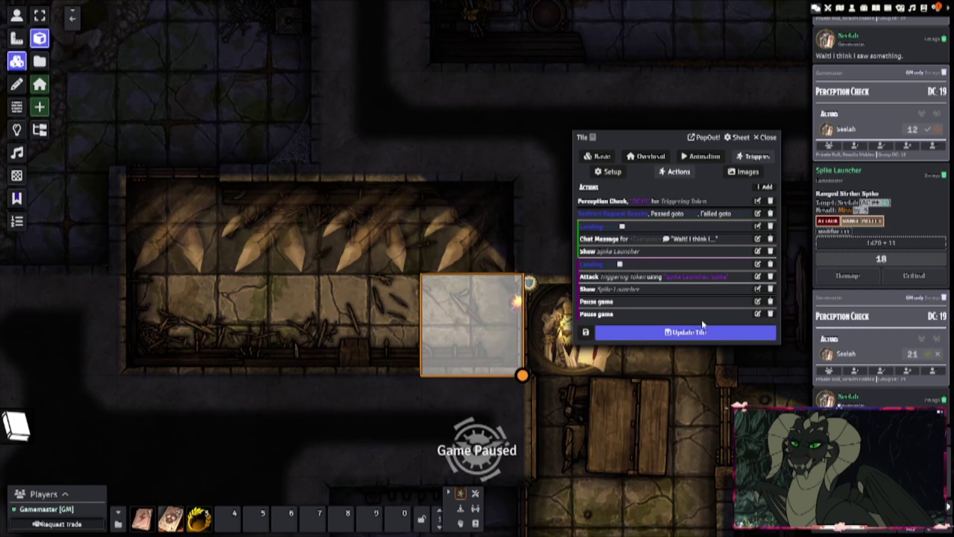
double_click(590, 314)
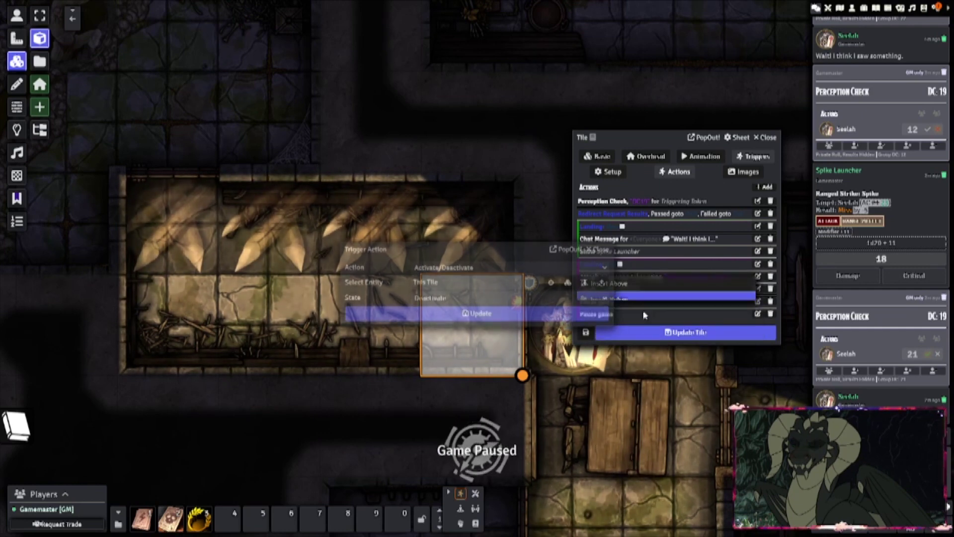
left_click(606, 256)
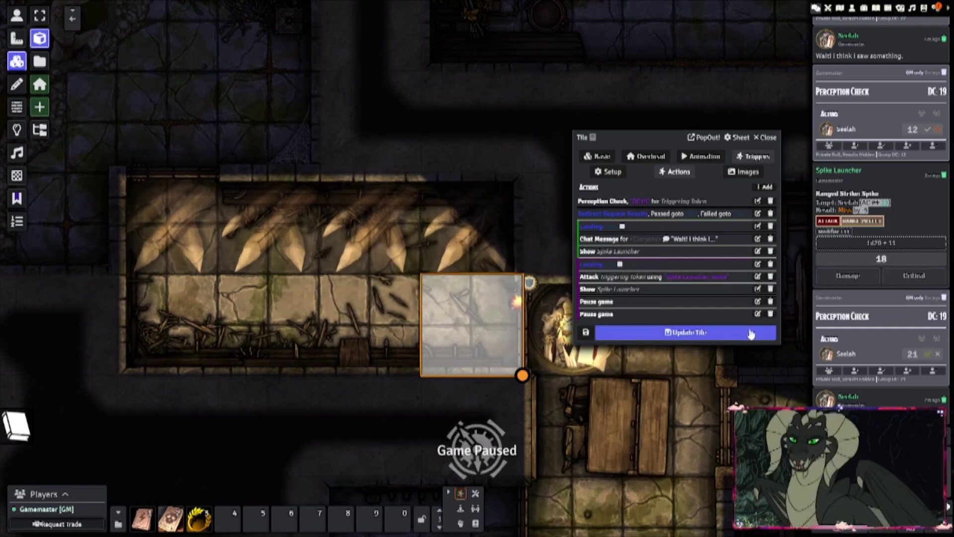
left_click(770, 313)
Duplicate Pause game under the first Show Spike Launcher and save the tile
right_click(616, 302)
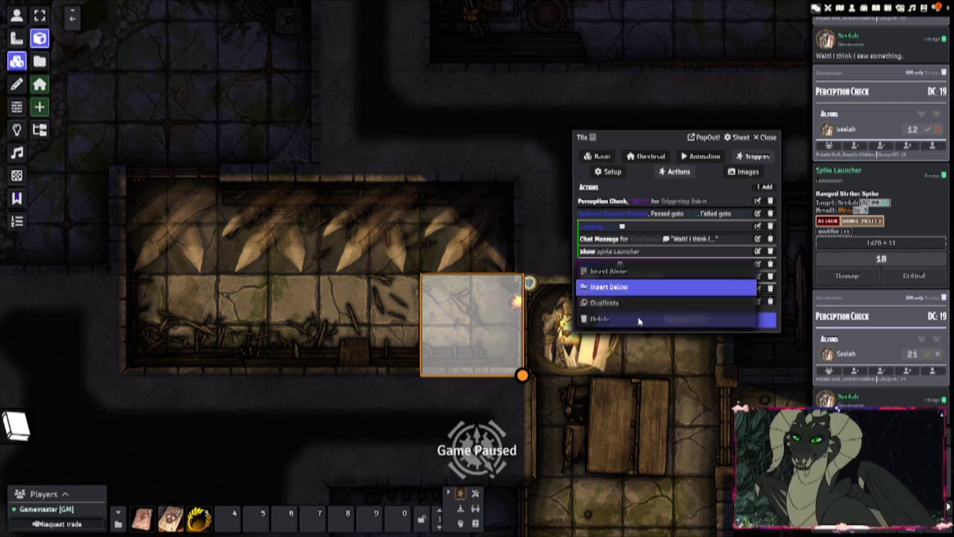
left_click(611, 309)
left_click_drag(606, 276, 611, 251)
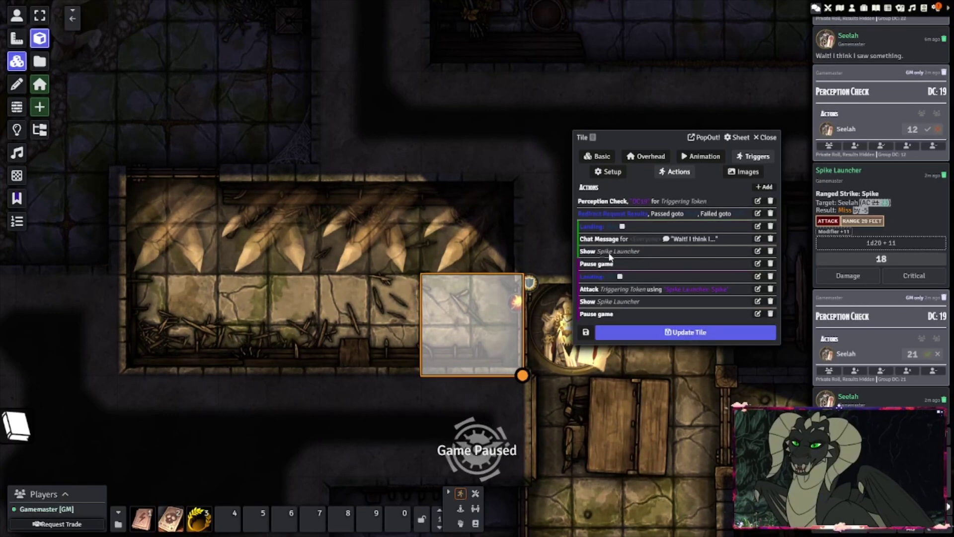
left_click(666, 332)
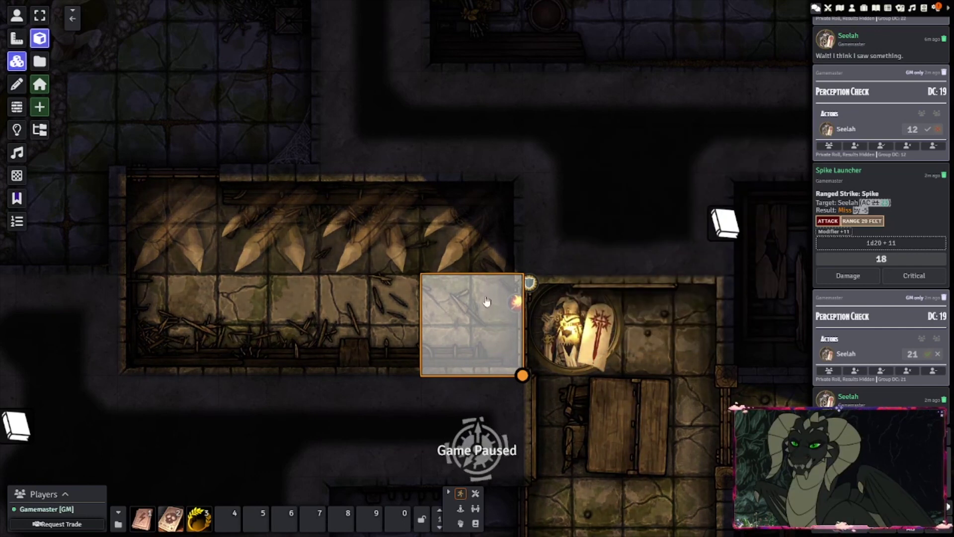
Add a final Activate/Deactivate action set to Deactivate This Tile, and save the tile
double_click(451, 314)
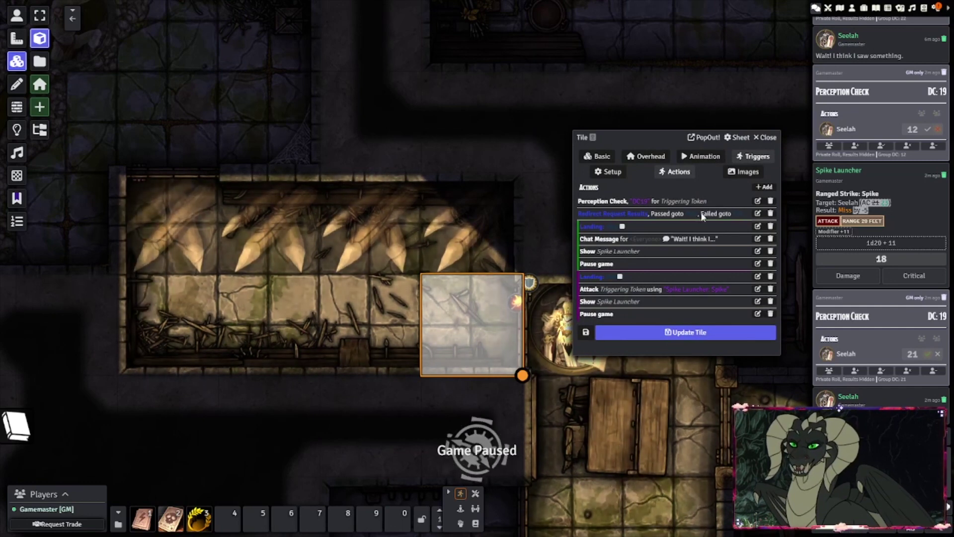
left_click(763, 189)
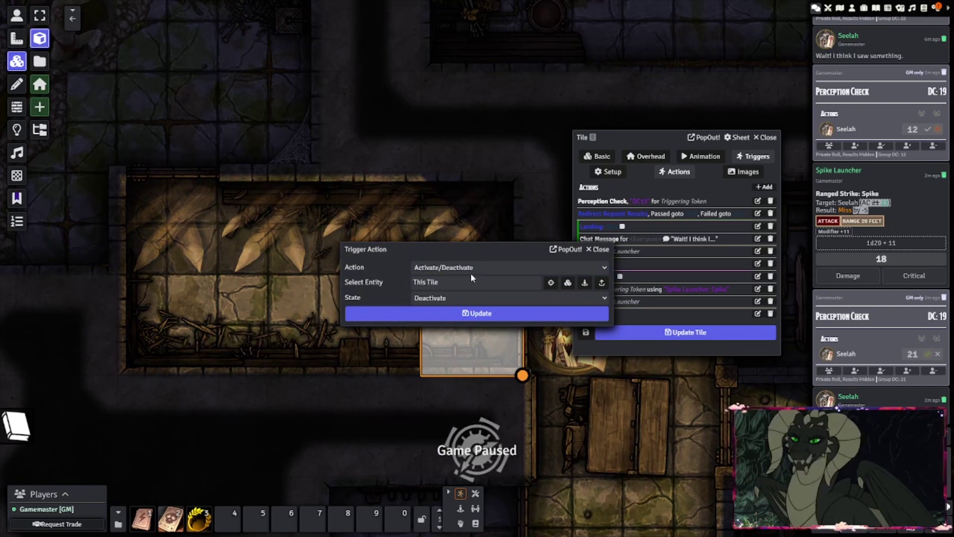
left_click(448, 314)
left_click(674, 346)
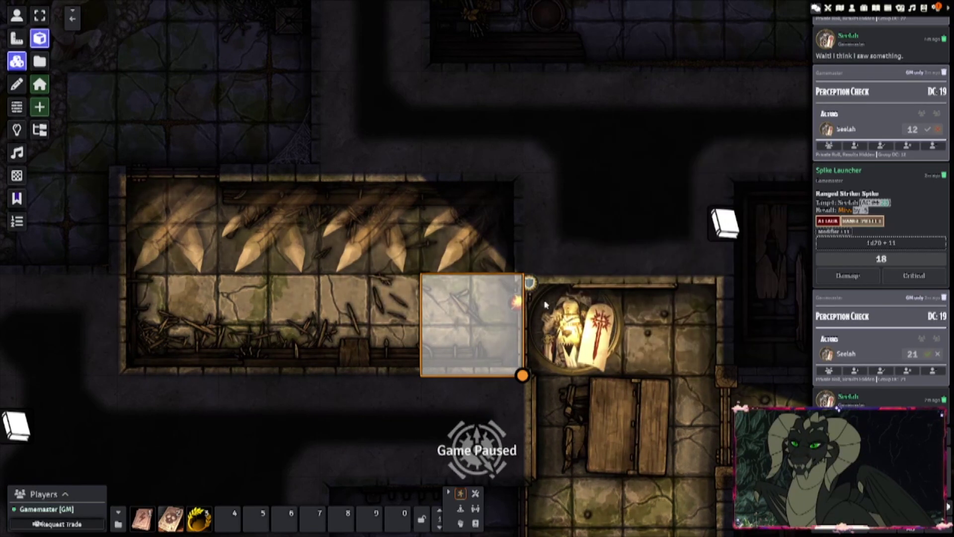
Select Seelah's token and step her left onto the trap tile to trigger it
left_click(16, 15)
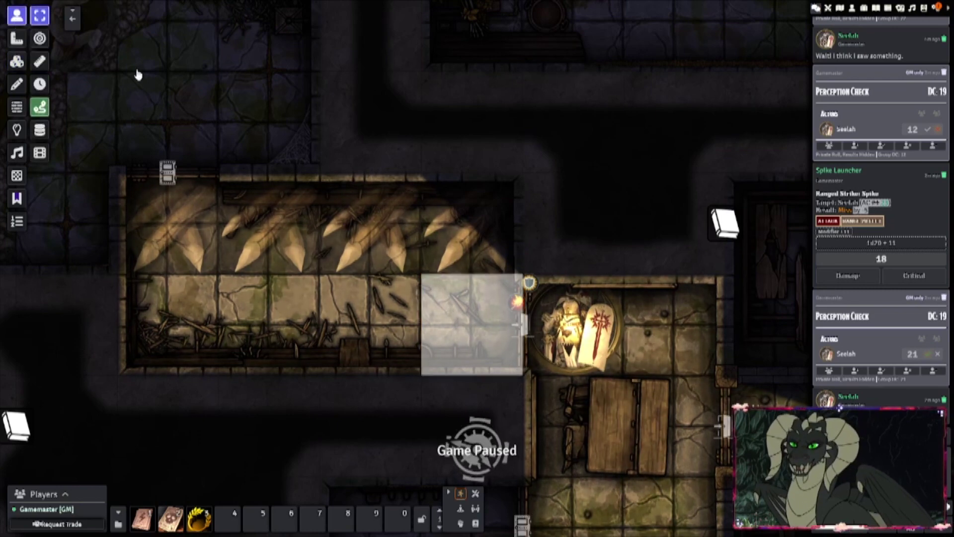
left_click(572, 323)
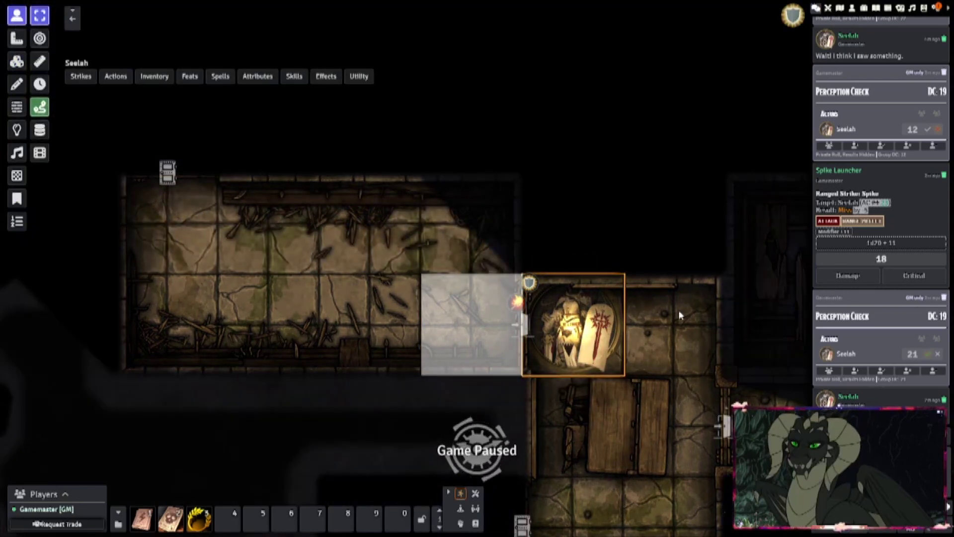
key("Left")
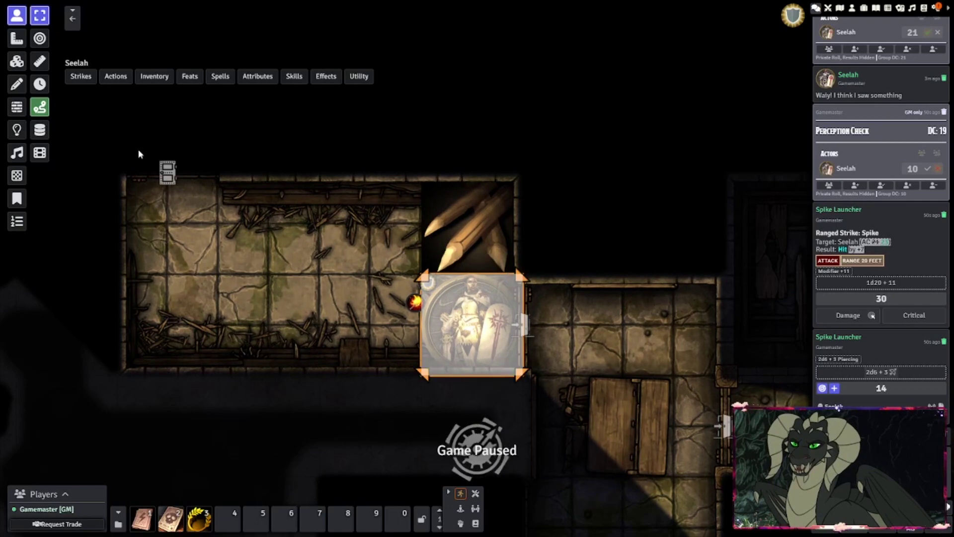
In the trap tile's Basic settings, filter the image browser for 'tran' and pick Transparent Icon.png
left_click(17, 61)
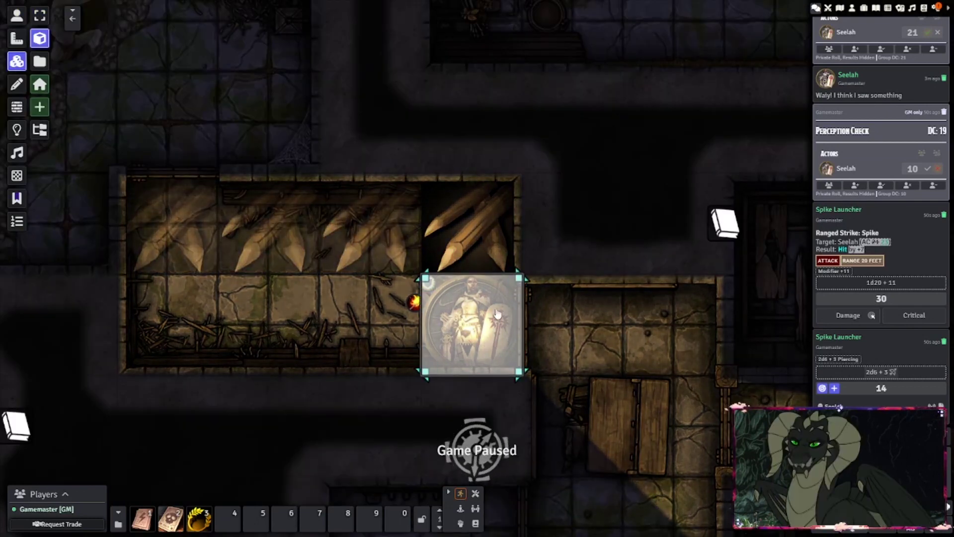
double_click(496, 295)
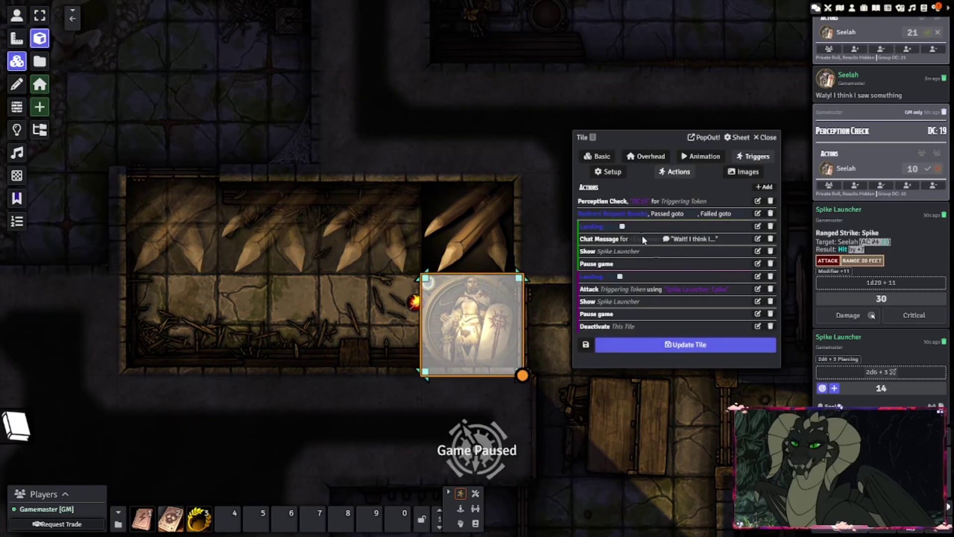
left_click(600, 157)
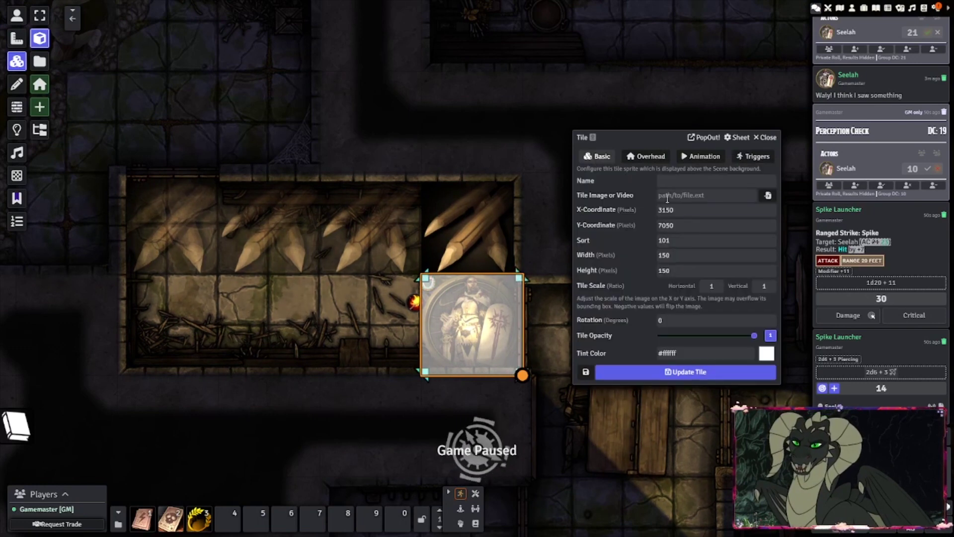
left_click(725, 193)
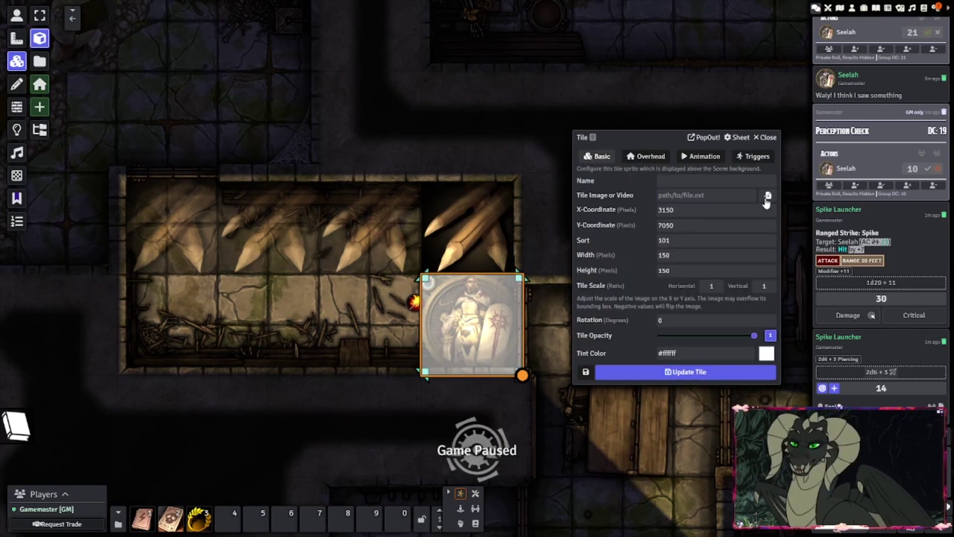
left_click(768, 196)
left_click(435, 92)
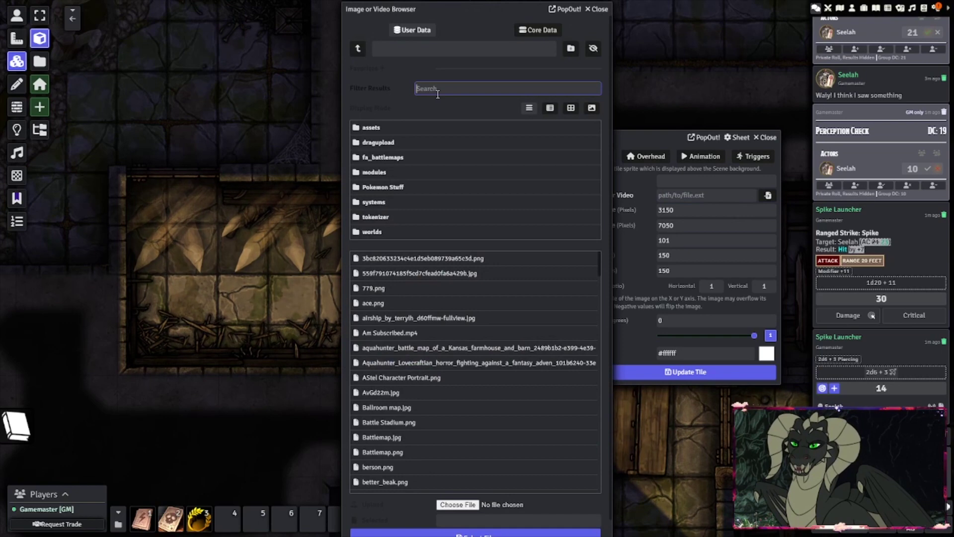
type("tran")
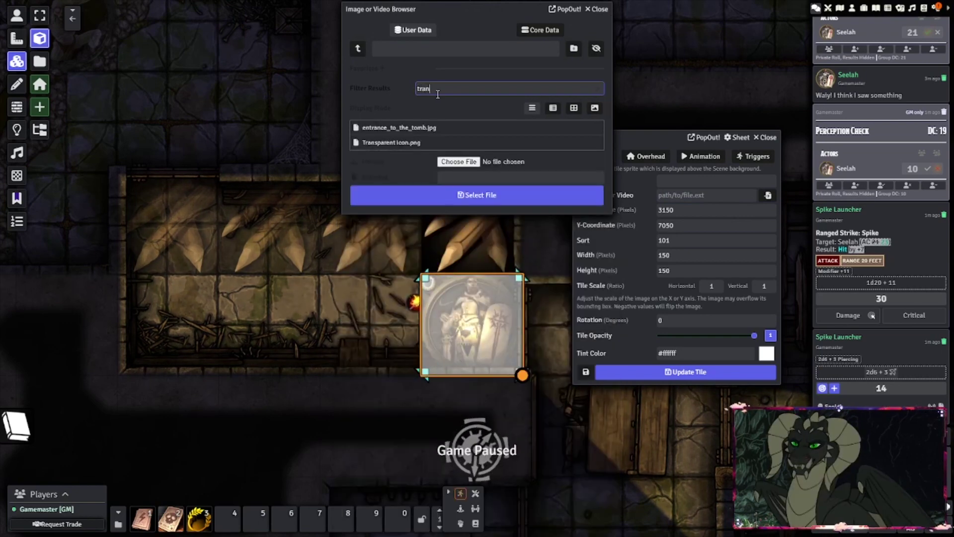
left_click(391, 143)
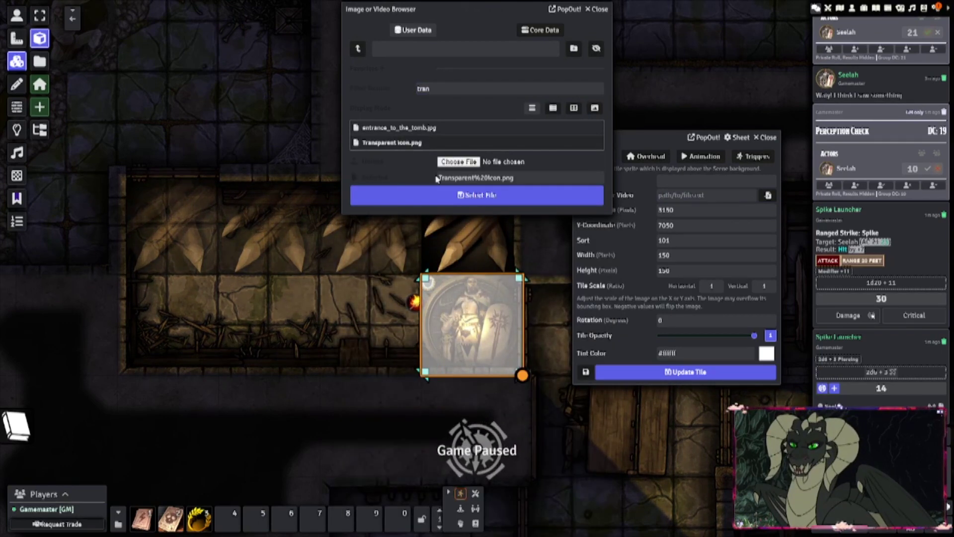